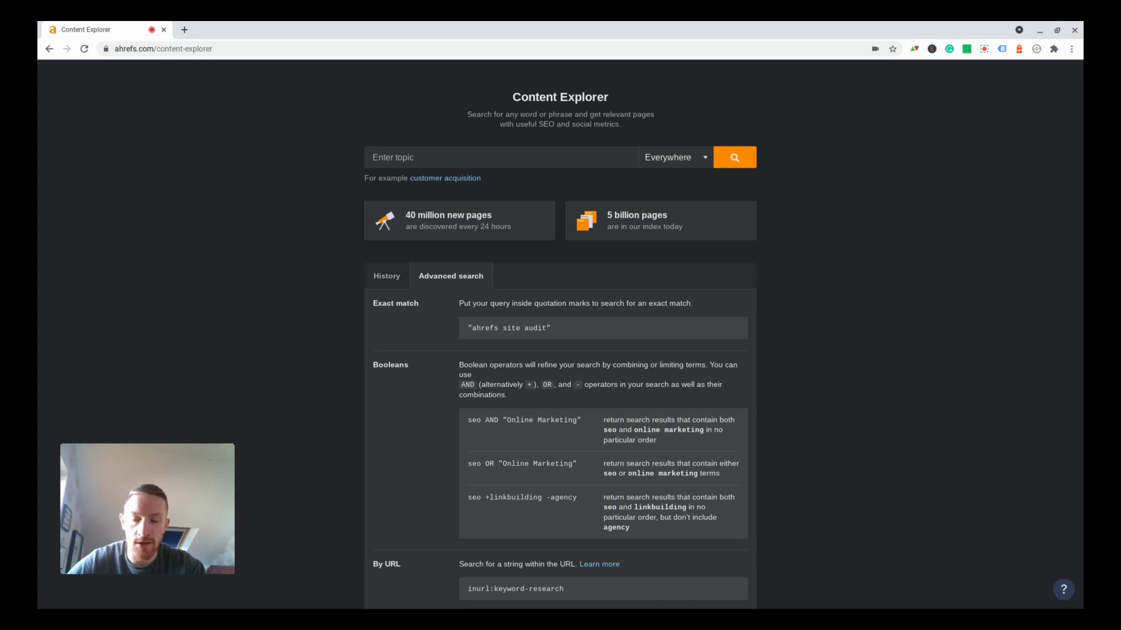
- Search Content Explorer for 'best' in page titles and scroll through the 66,905,997 results
{"action": "type", "text": "best"}
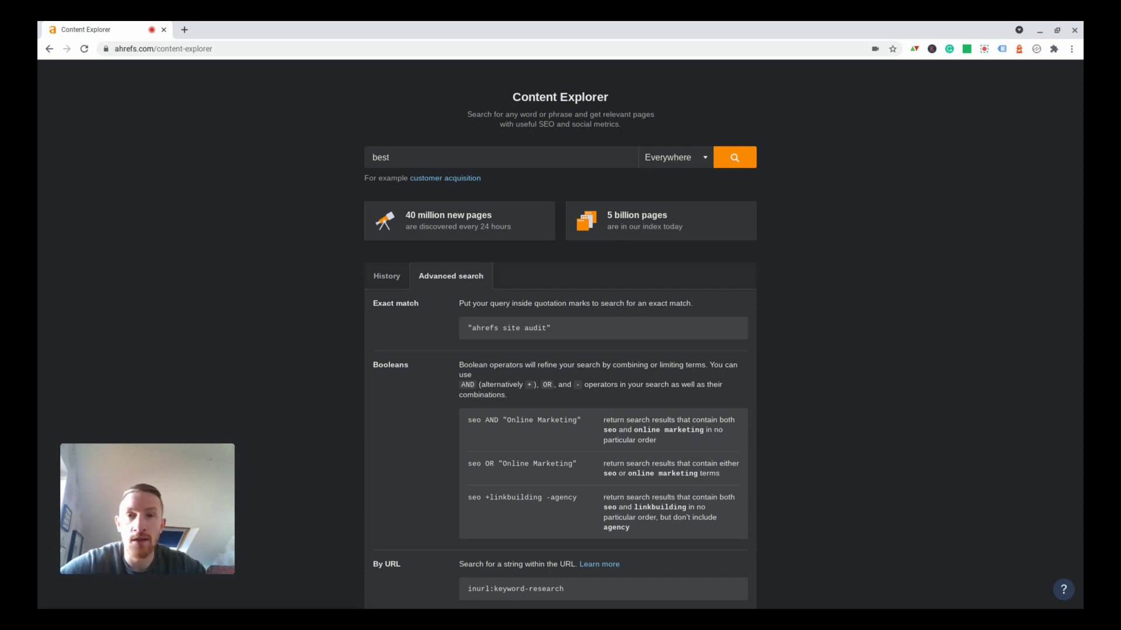
{"action": "left_click", "coordinate": [684, 158]}
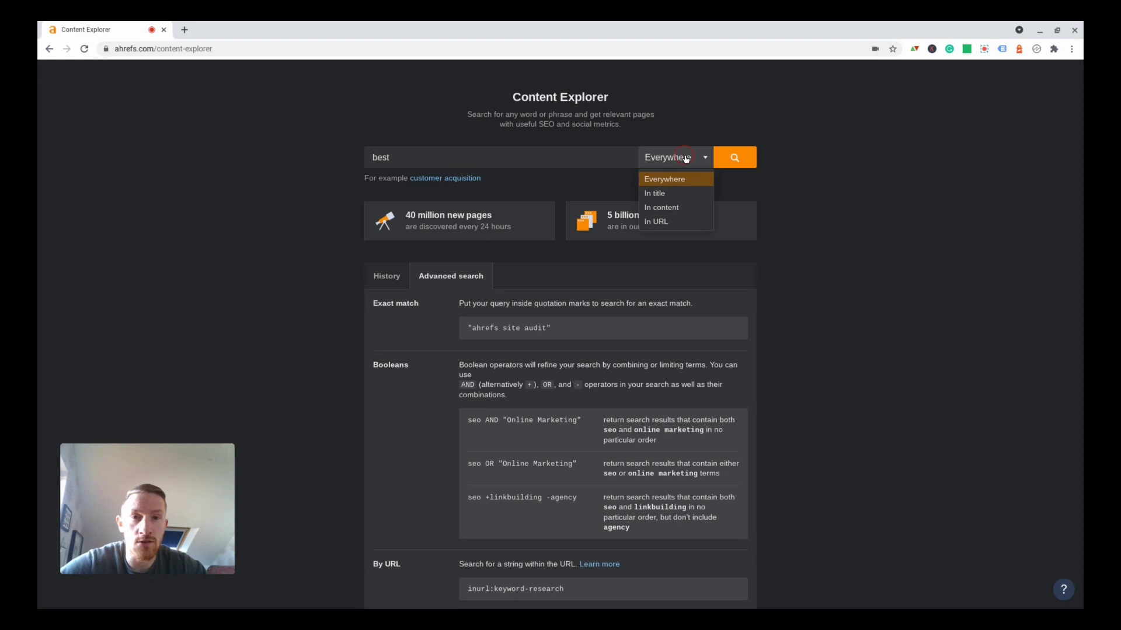
{"action": "left_click", "coordinate": [680, 194]}
{"action": "left_click", "coordinate": [736, 157]}
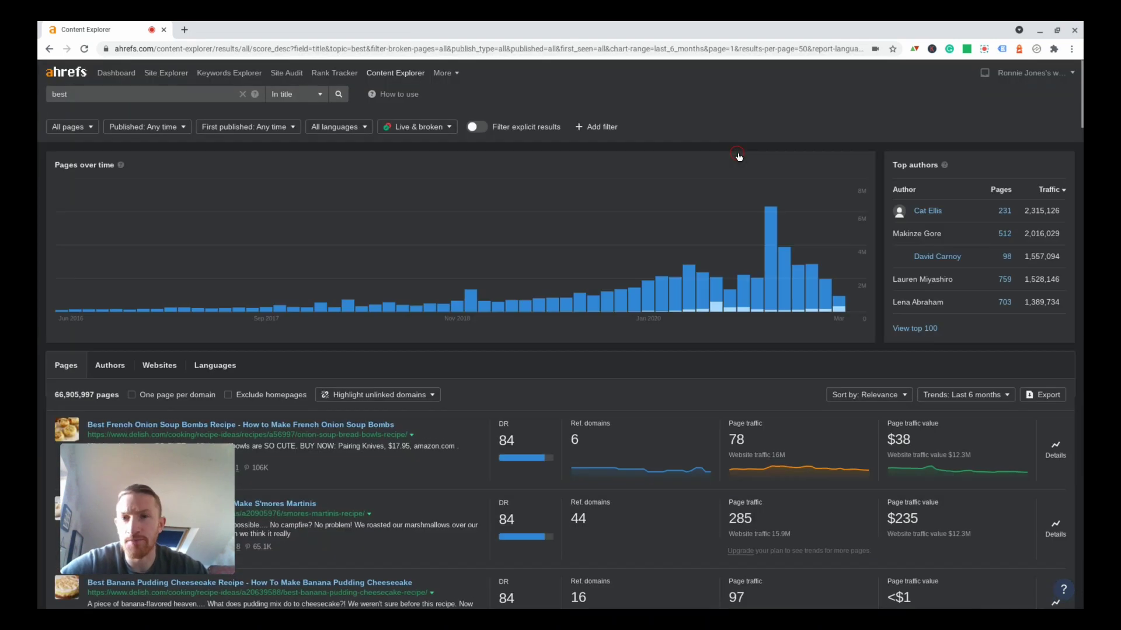
{"action": "scroll", "coordinate": [738, 156], "scroll_direction": "down", "scroll_amount": 3}
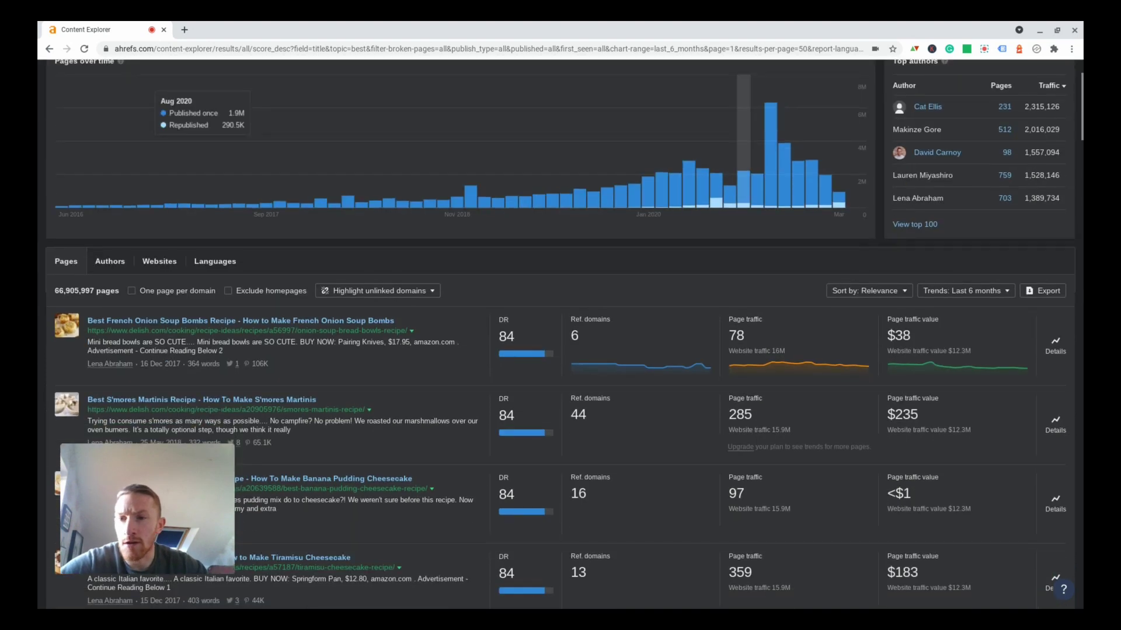
{"action": "scroll", "coordinate": [741, 87], "scroll_direction": "down", "scroll_amount": 2}
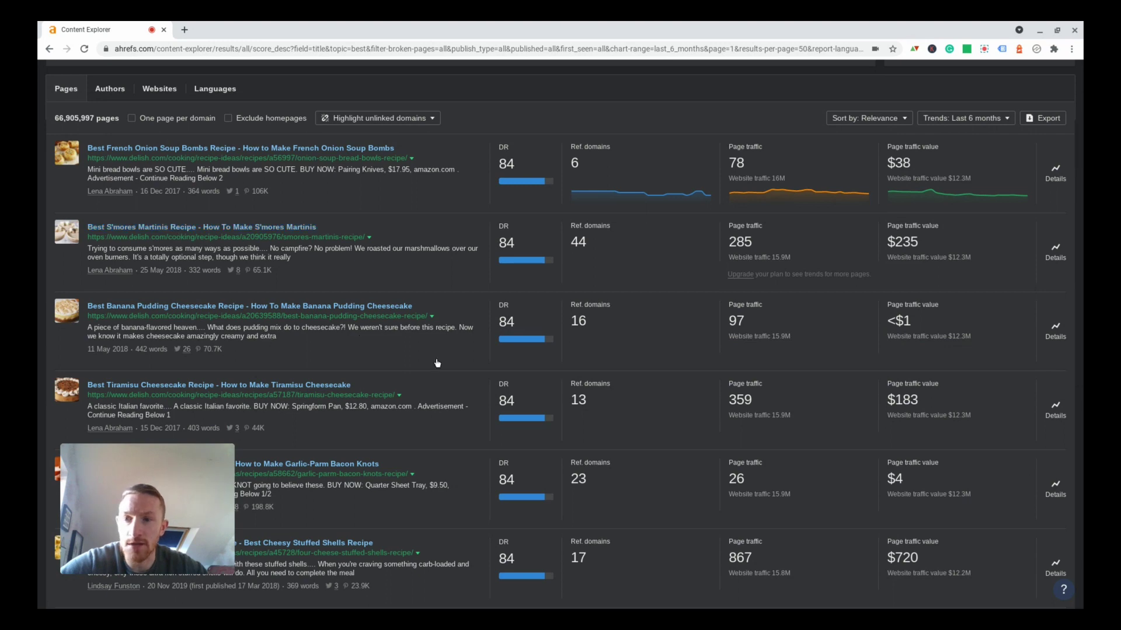
{"action": "scroll", "coordinate": [437, 363], "scroll_direction": "down", "scroll_amount": 1}
{"action": "scroll", "coordinate": [436, 363], "scroll_direction": "down", "scroll_amount": 2}
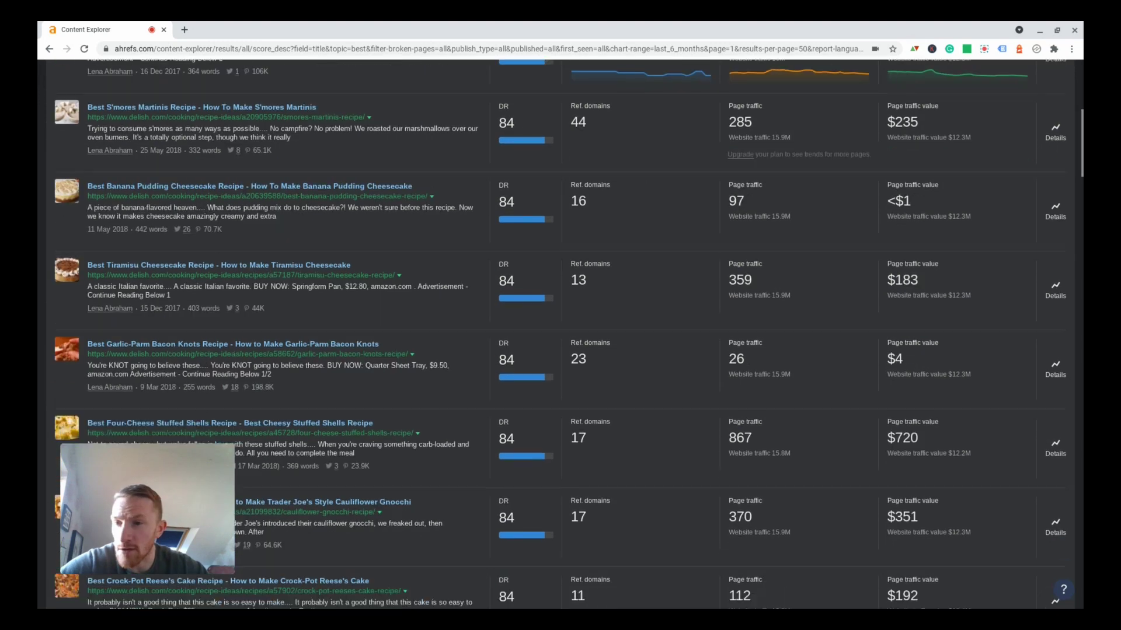
{"action": "scroll", "coordinate": [539, 171], "scroll_direction": "up", "scroll_amount": 4}
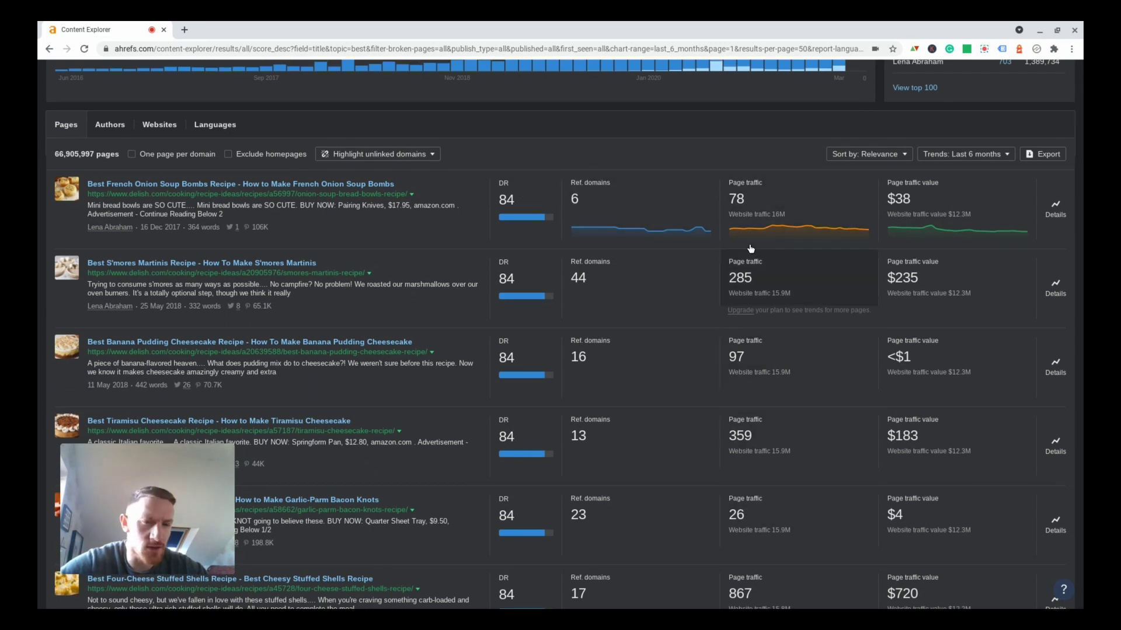
{"action": "scroll", "coordinate": [750, 248], "scroll_direction": "up", "scroll_amount": 6}
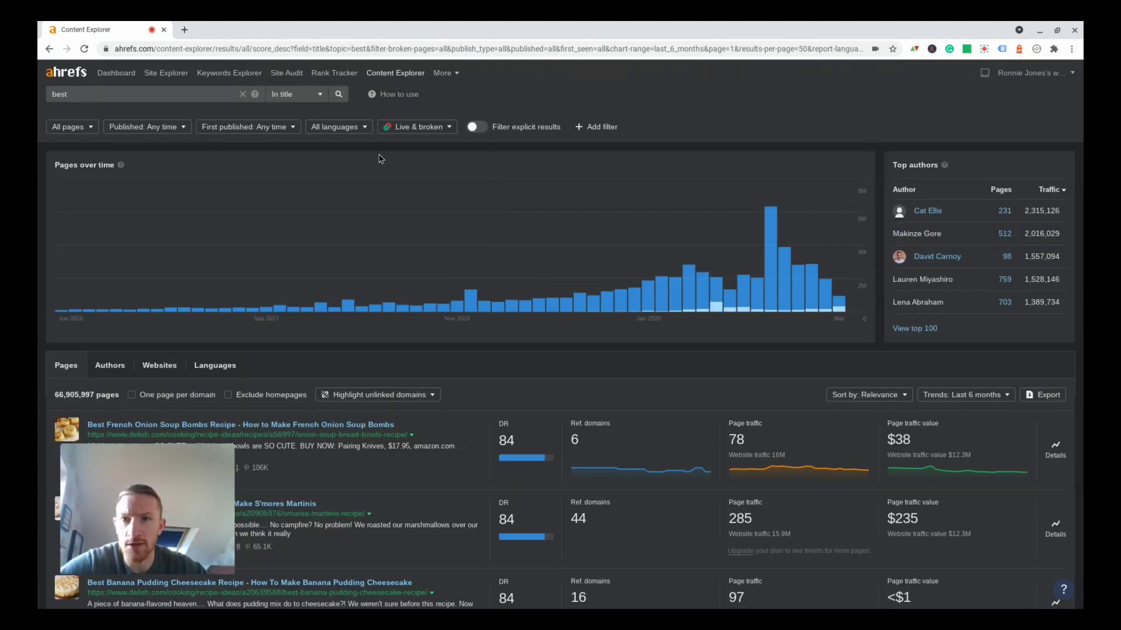
- Restrict the 'best' results to English pages and filter out explicit results
{"action": "left_click", "coordinate": [335, 126]}
{"action": "left_click", "coordinate": [337, 161]}
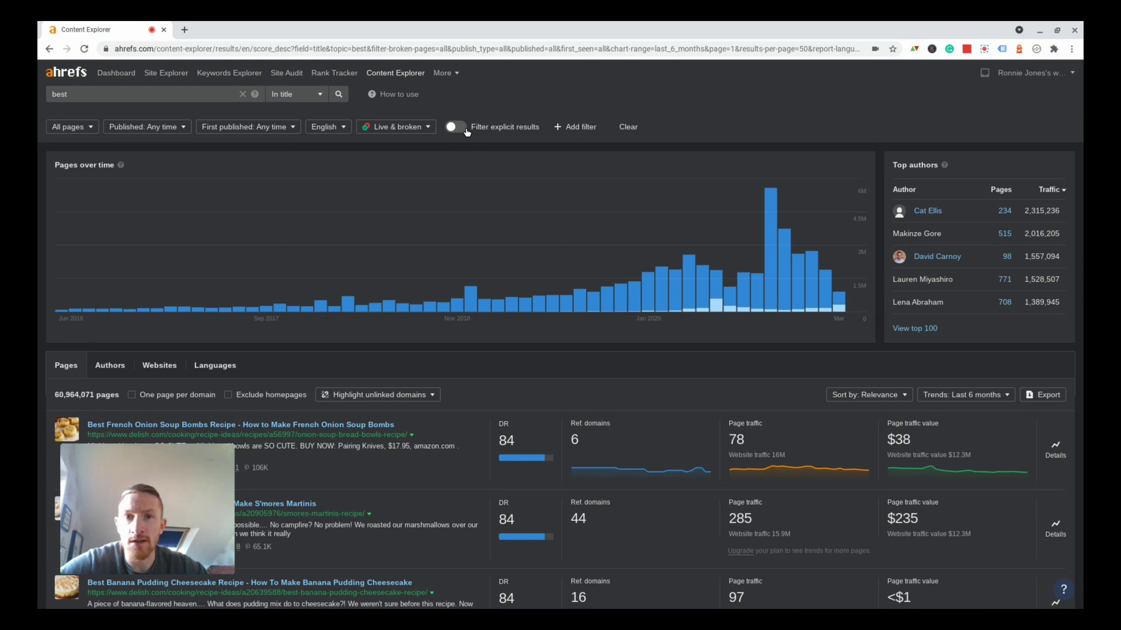
{"action": "left_click", "coordinate": [466, 127]}
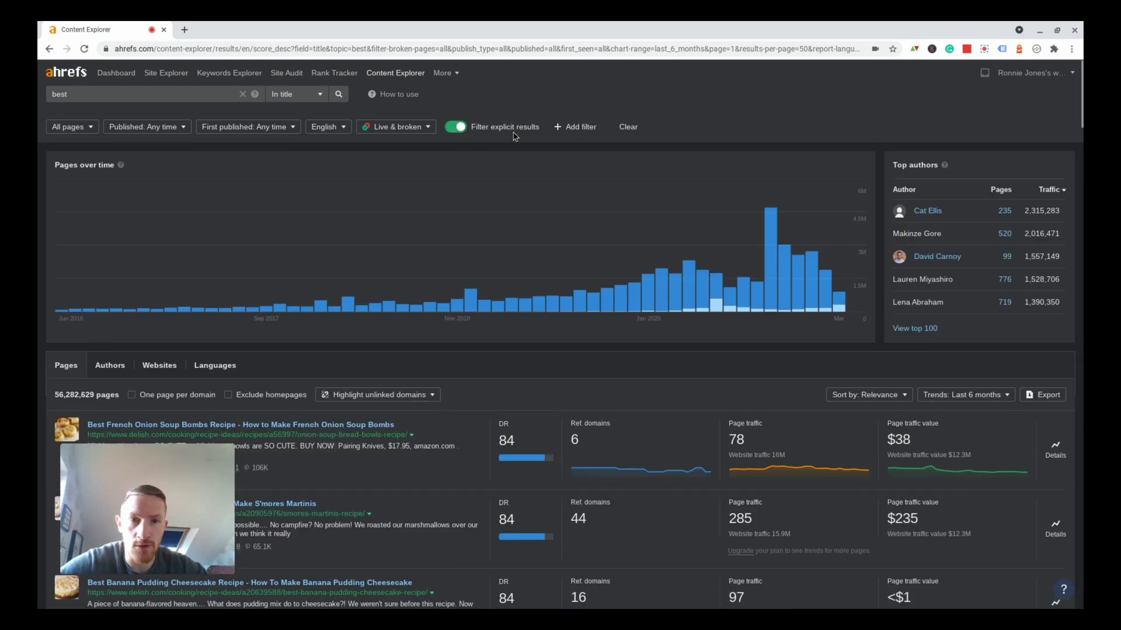
- Add a Domain Rating filter capped at 10, leaving 10,392,629 pages
{"action": "left_click", "coordinate": [575, 129]}
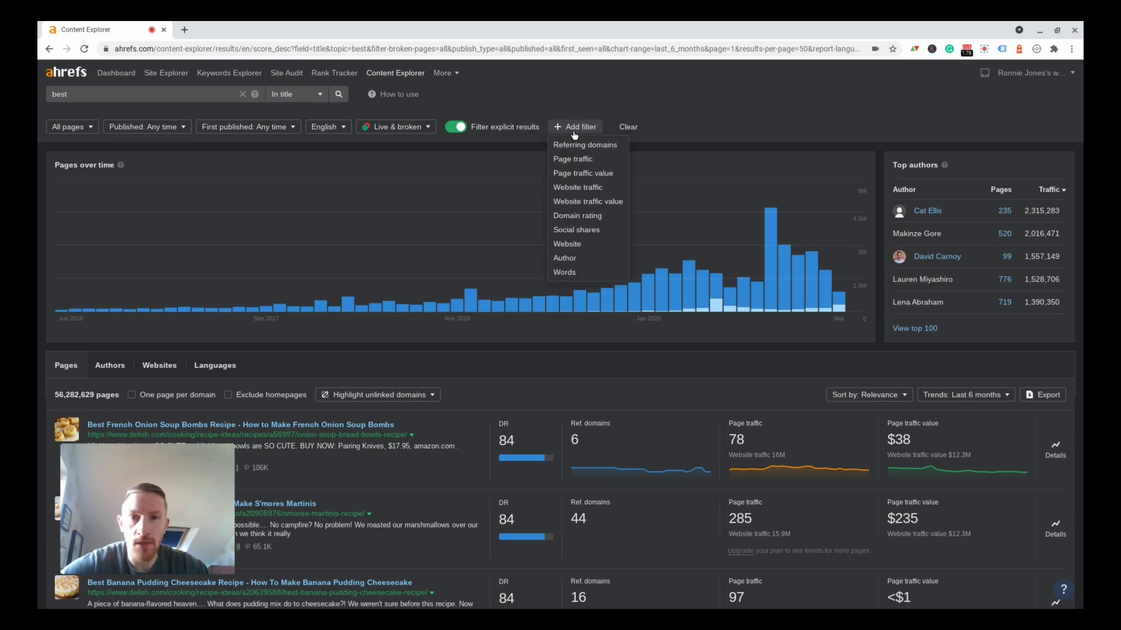
{"action": "left_click", "coordinate": [600, 216]}
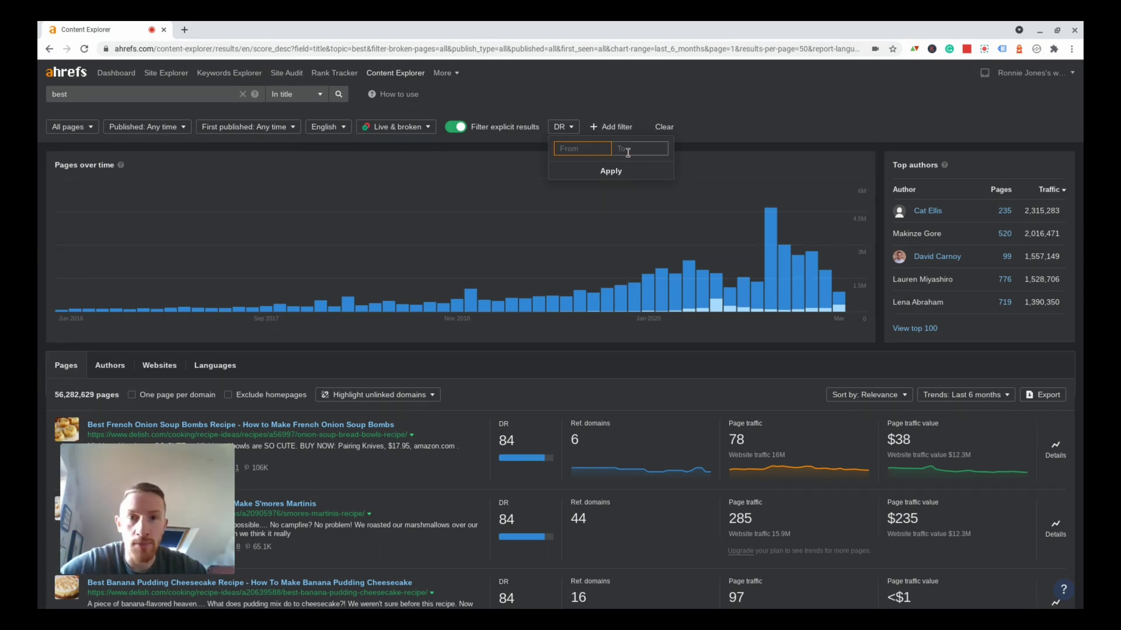
{"action": "left_click", "coordinate": [619, 150]}
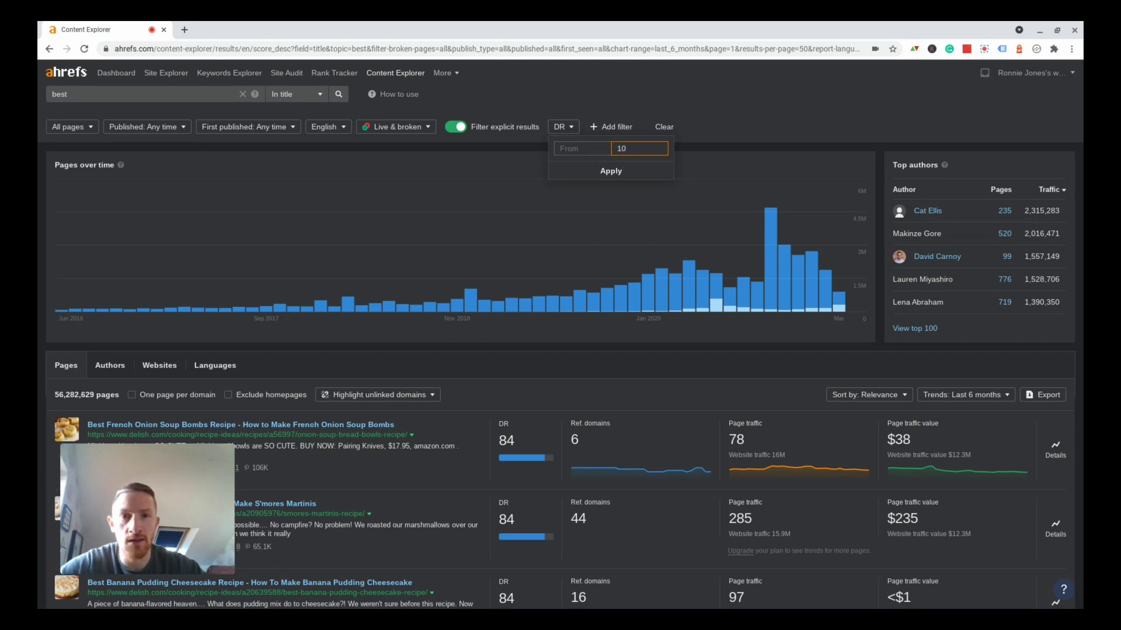
{"action": "left_click", "coordinate": [619, 175]}
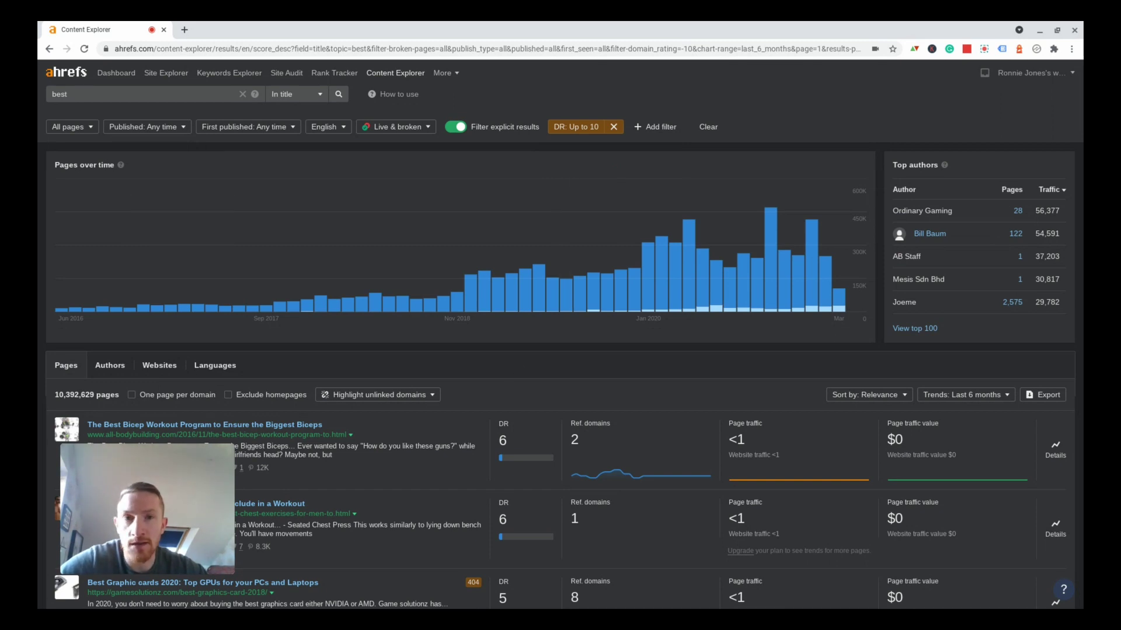
- Add a page traffic filter with a 10K minimum, cutting results to 140 pages
{"action": "left_click", "coordinate": [657, 128]}
{"action": "left_click", "coordinate": [664, 155]}
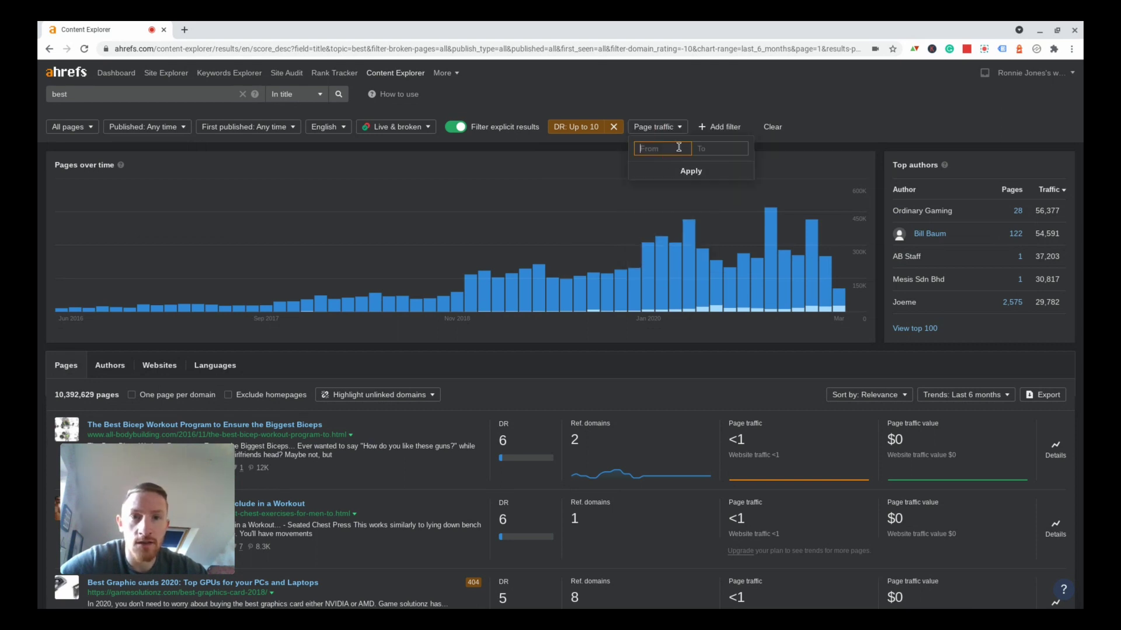
{"action": "type", "text": "10000"}
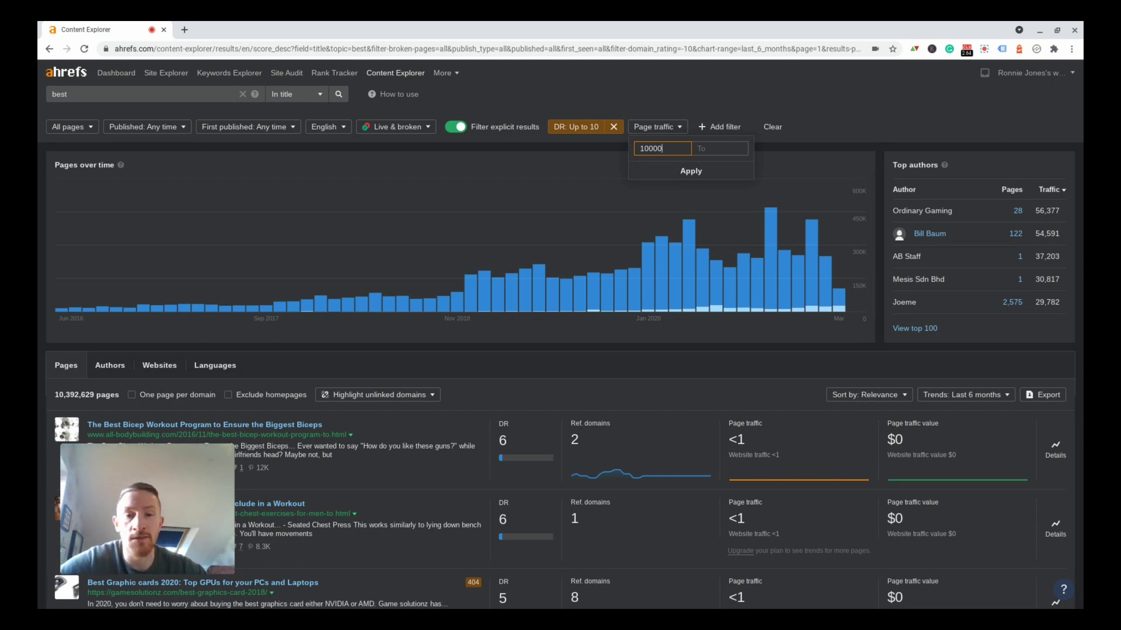
{"action": "left_click", "coordinate": [692, 173]}
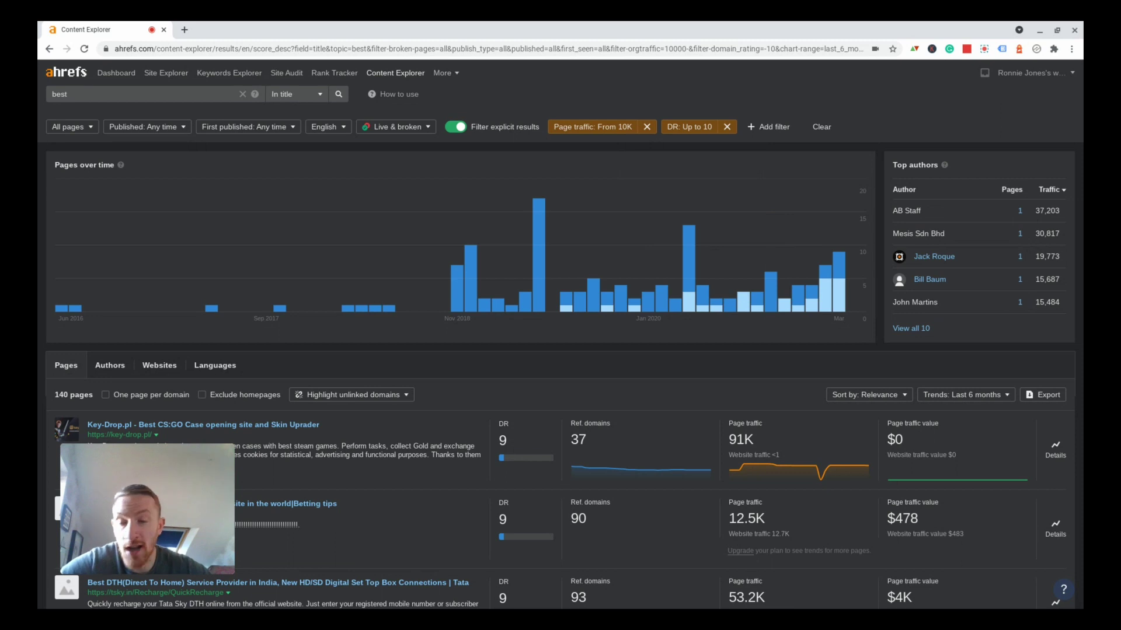
- Scroll the filtered results down to the DR 6 'Top 100 Condolence Messages' page with 96.5K traffic
{"action": "scroll", "coordinate": [689, 262], "scroll_direction": "down", "scroll_amount": 1}
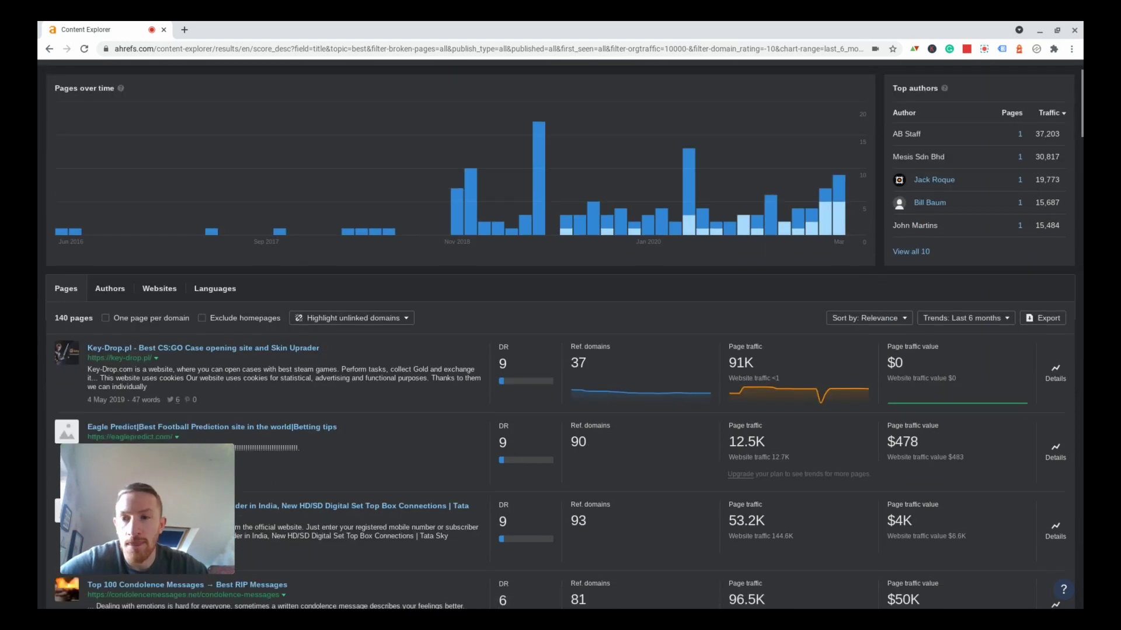
{"action": "scroll", "coordinate": [688, 263], "scroll_direction": "down", "scroll_amount": 3}
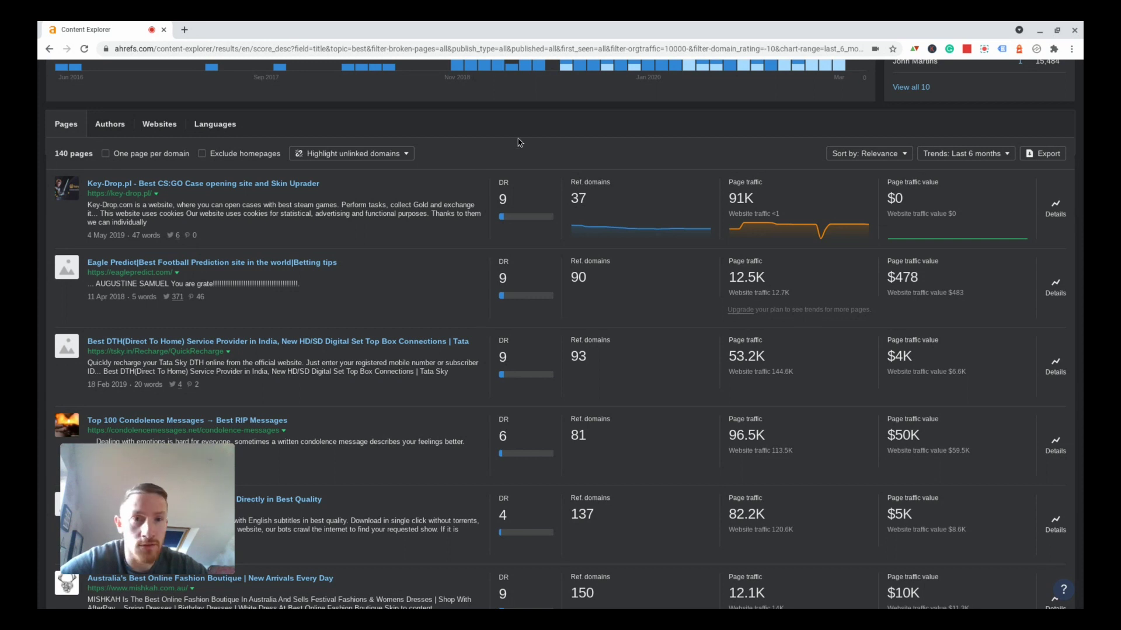
{"action": "scroll", "coordinate": [518, 143], "scroll_direction": "down", "scroll_amount": 1}
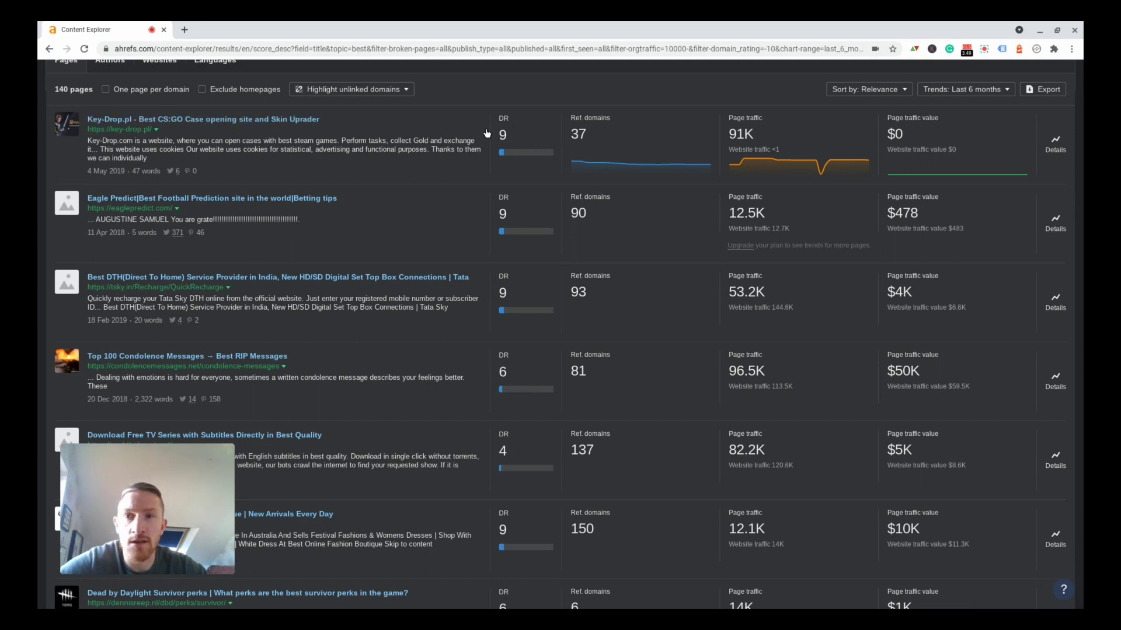
{"action": "scroll", "coordinate": [490, 172], "scroll_direction": "down", "scroll_amount": 1}
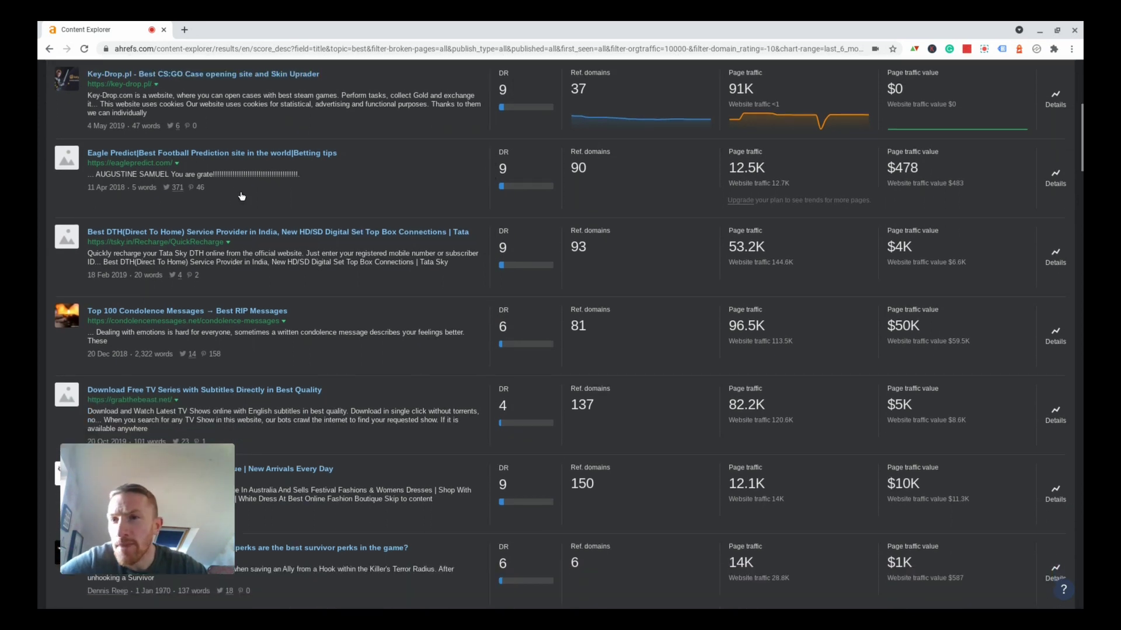
{"action": "scroll", "coordinate": [251, 159], "scroll_direction": "down", "scroll_amount": 2}
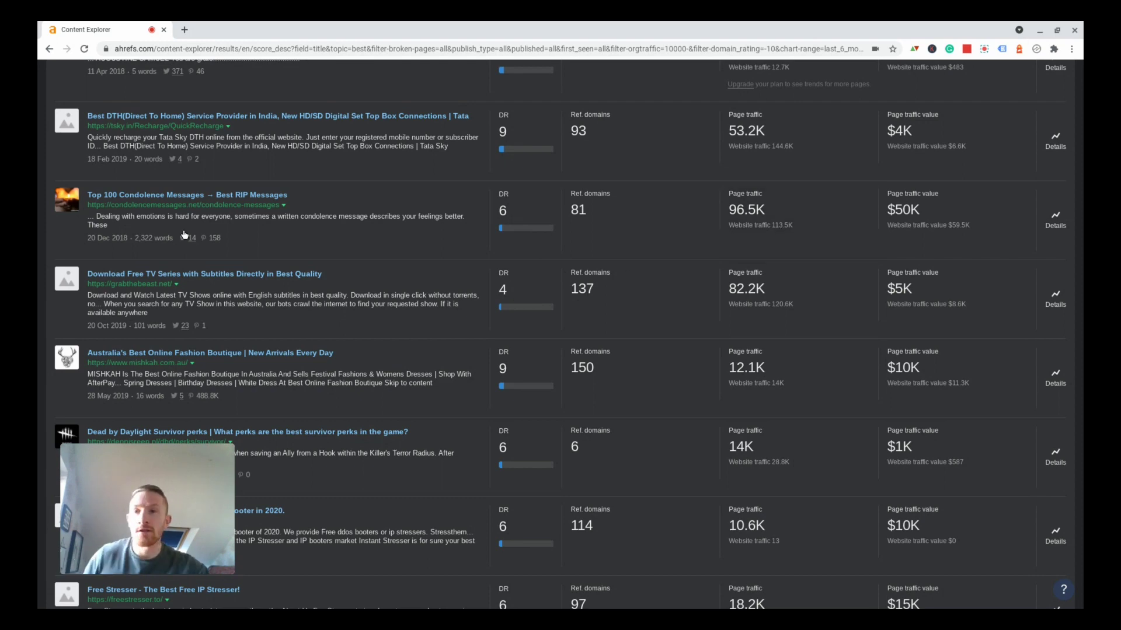
{"action": "middle_click", "coordinate": [196, 198]}
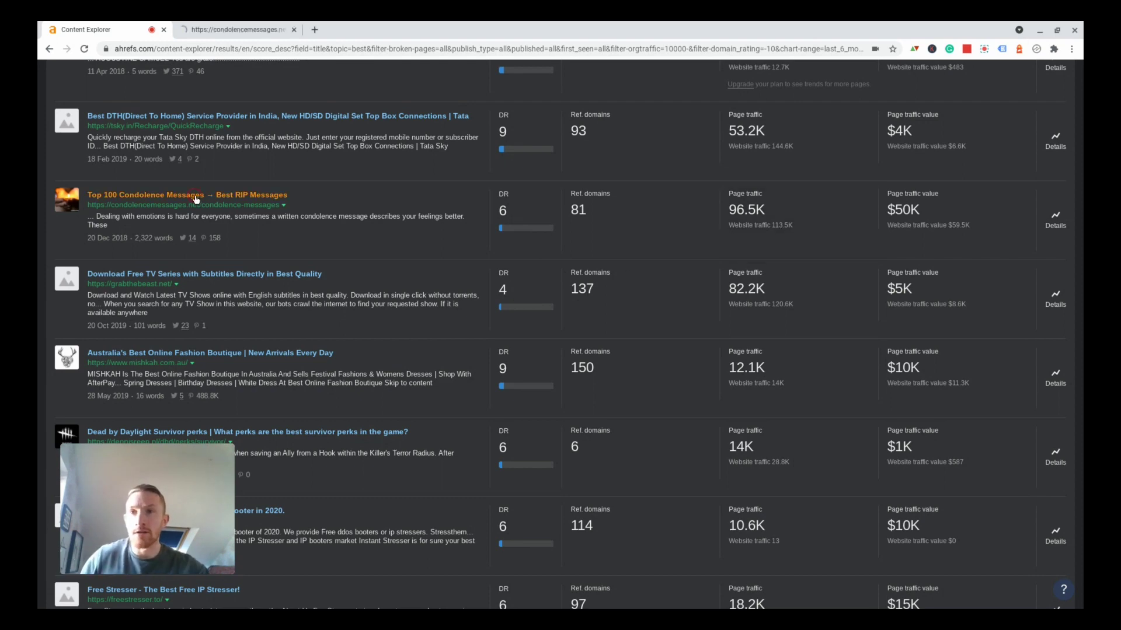
{"action": "left_click", "coordinate": [256, 28]}
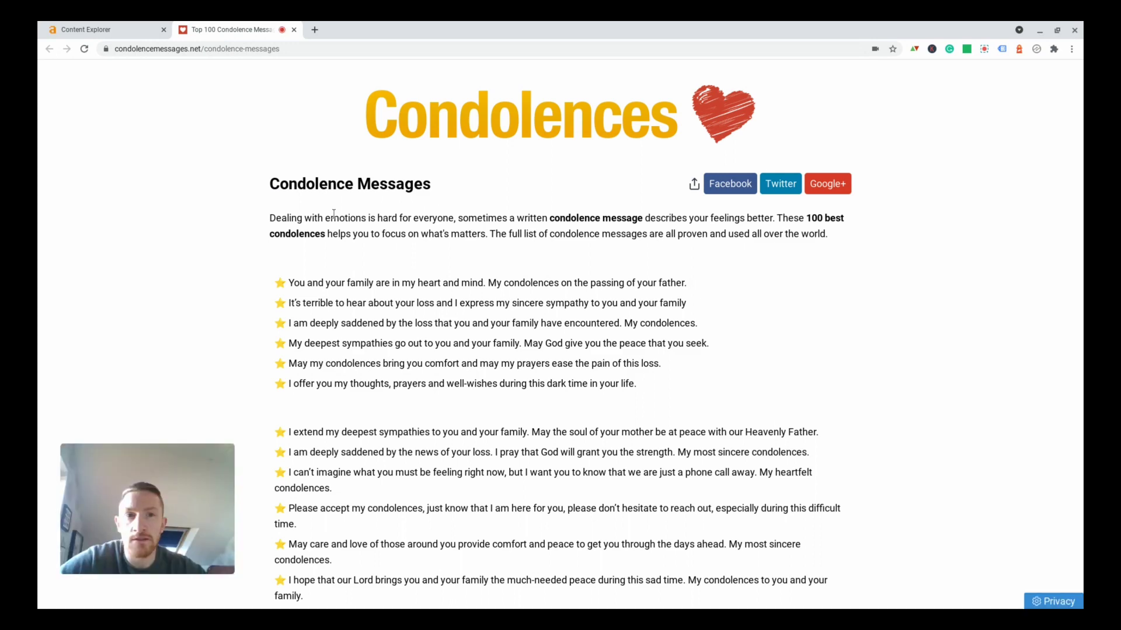
{"action": "scroll", "coordinate": [333, 214], "scroll_direction": "down", "scroll_amount": 1}
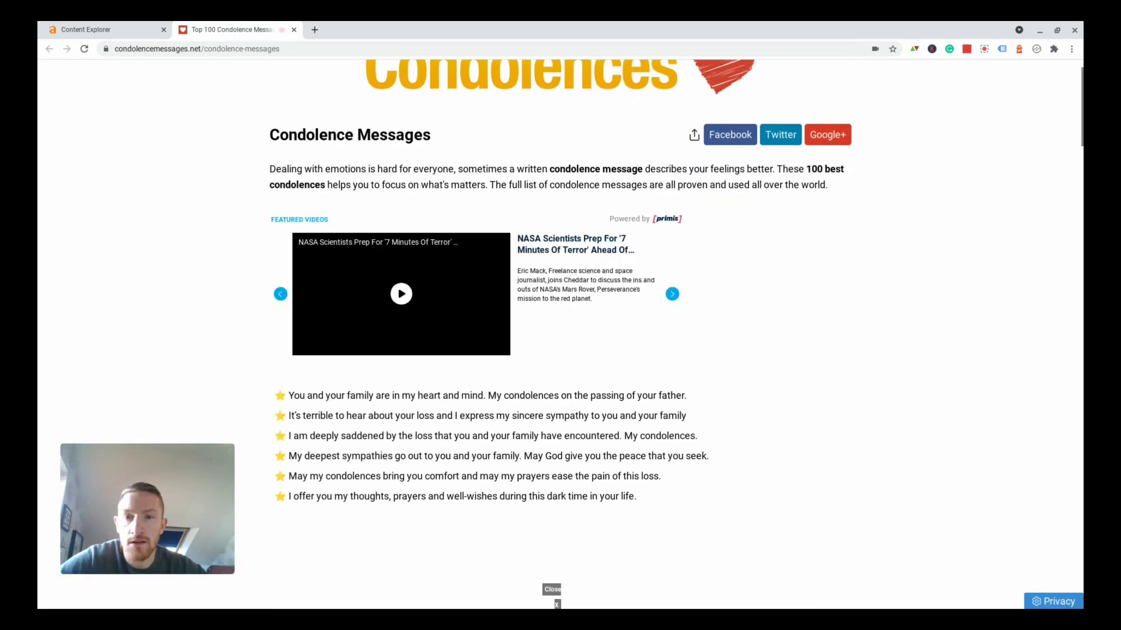
{"action": "scroll", "coordinate": [583, 255], "scroll_direction": "down", "scroll_amount": 1}
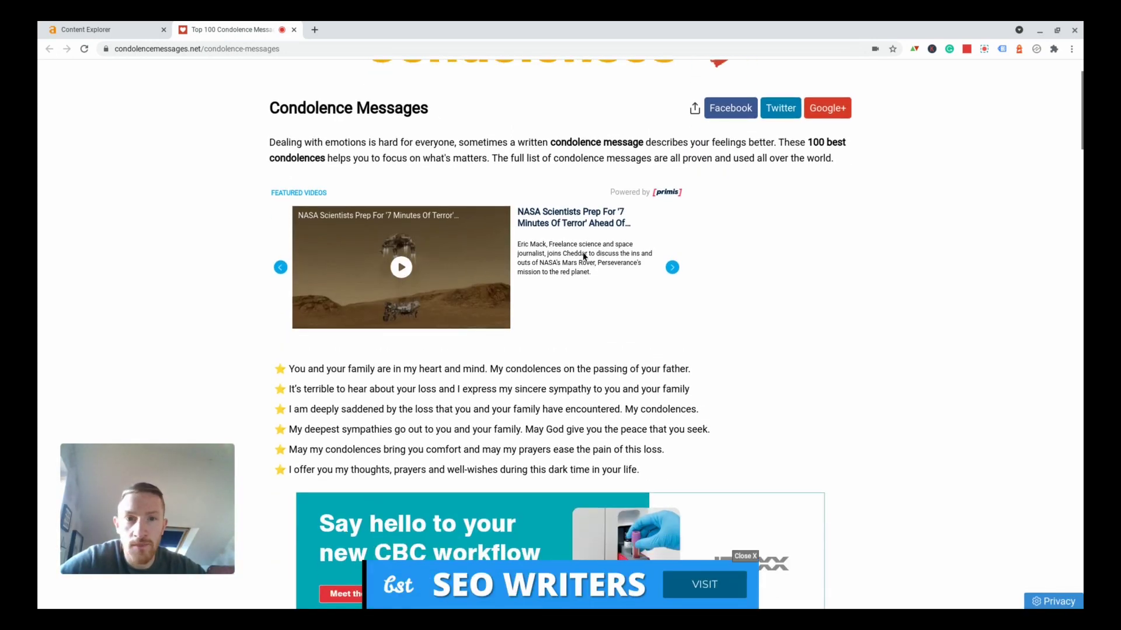
{"action": "scroll", "coordinate": [651, 227], "scroll_direction": "down", "scroll_amount": 7}
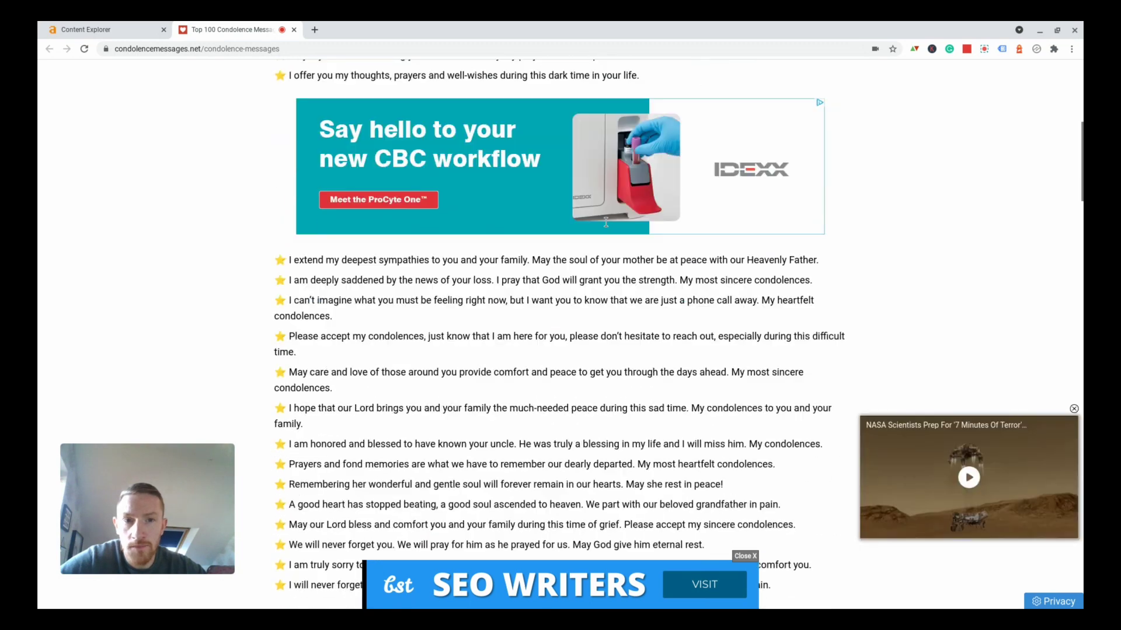
{"action": "scroll", "coordinate": [606, 222], "scroll_direction": "up", "scroll_amount": 6}
{"action": "scroll", "coordinate": [605, 223], "scroll_direction": "up", "scroll_amount": 2}
{"action": "scroll", "coordinate": [559, 333], "scroll_direction": "down", "scroll_amount": 9}
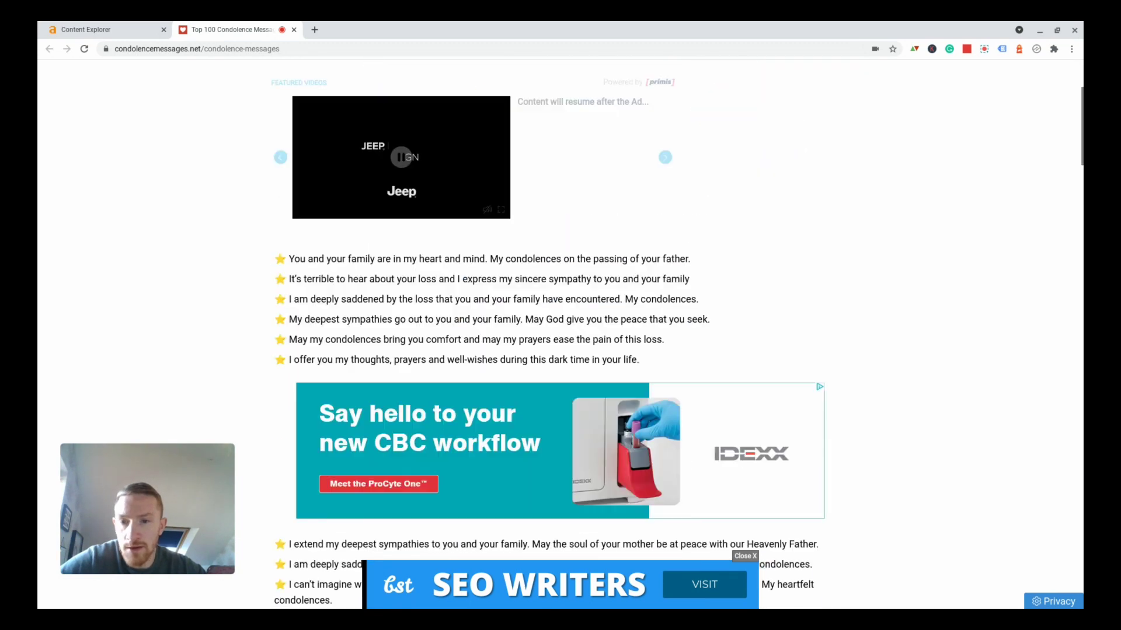
{"action": "scroll", "coordinate": [558, 333], "scroll_direction": "down", "scroll_amount": 7}
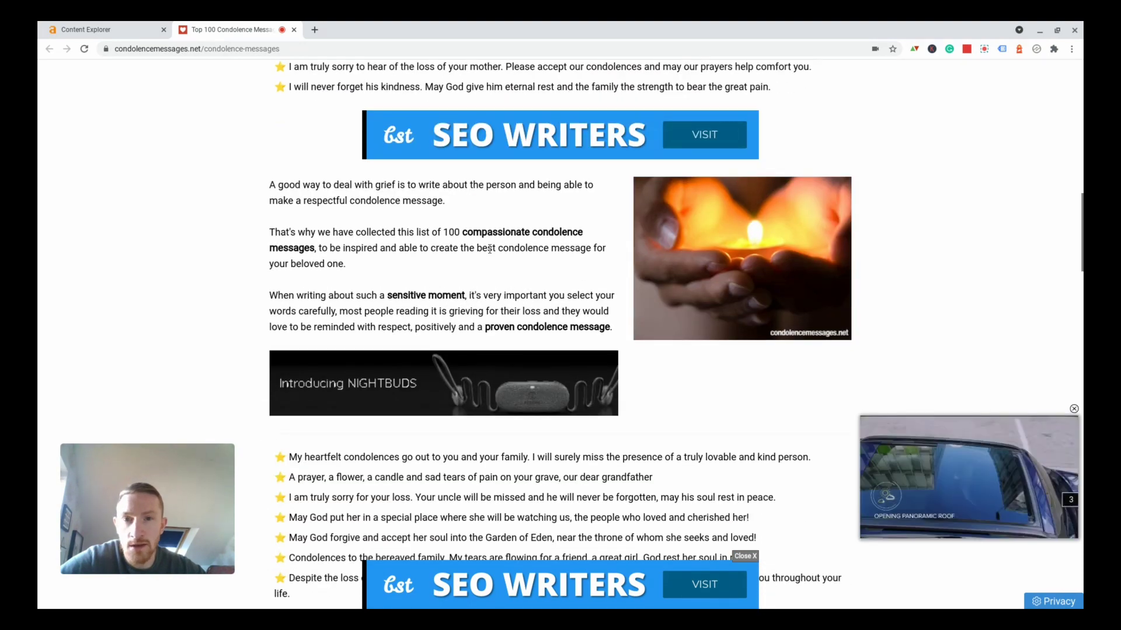
{"action": "scroll", "coordinate": [474, 238], "scroll_direction": "down", "scroll_amount": 2}
{"action": "scroll", "coordinate": [474, 238], "scroll_direction": "down", "scroll_amount": 15}
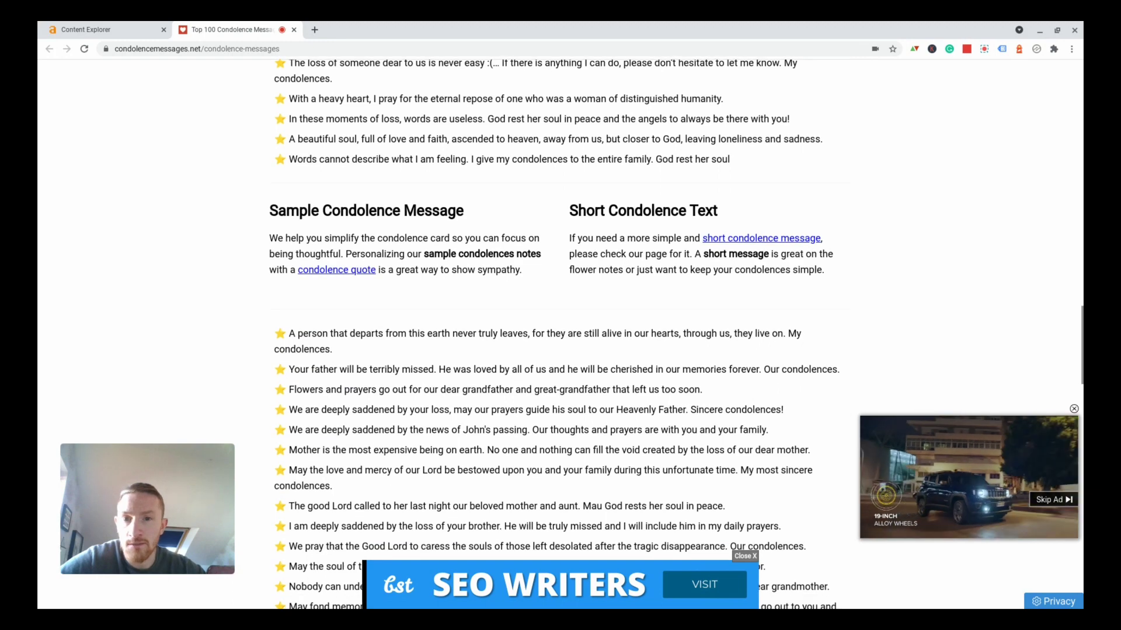
{"action": "scroll", "coordinate": [558, 332], "scroll_direction": "down", "scroll_amount": 8}
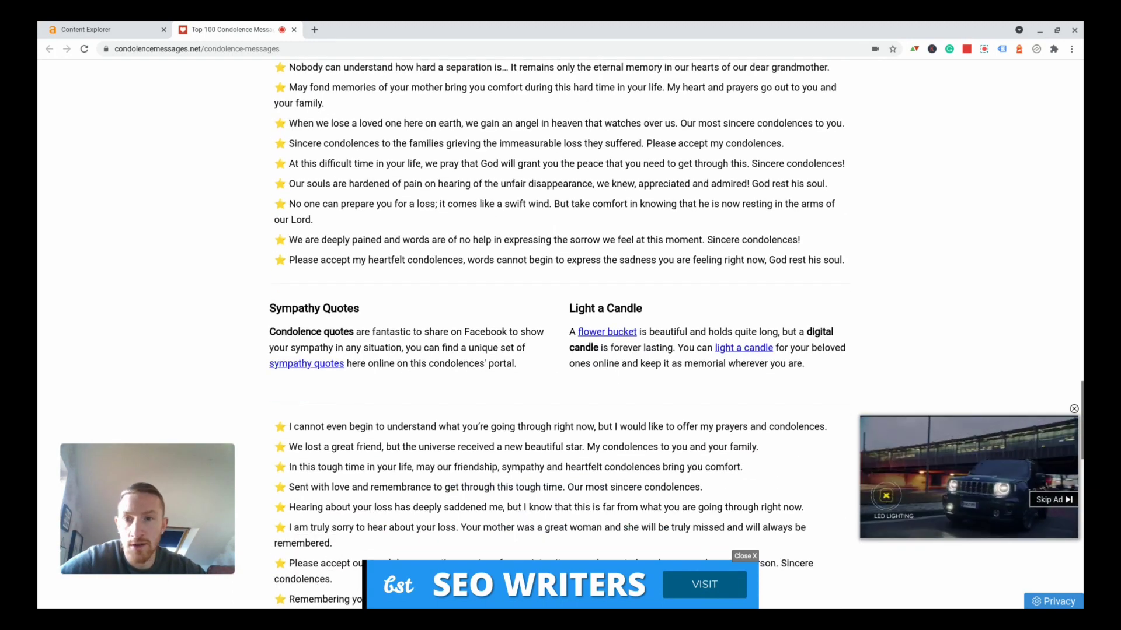
{"action": "scroll", "coordinate": [560, 326], "scroll_direction": "down", "scroll_amount": 12}
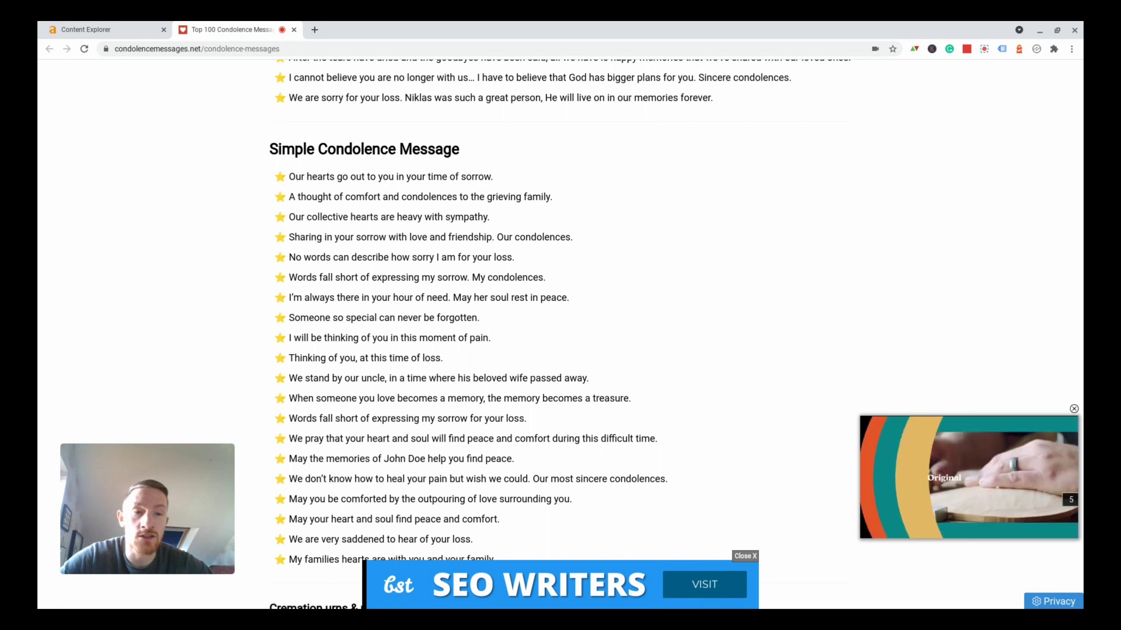
{"action": "triple_click", "coordinate": [508, 237]}
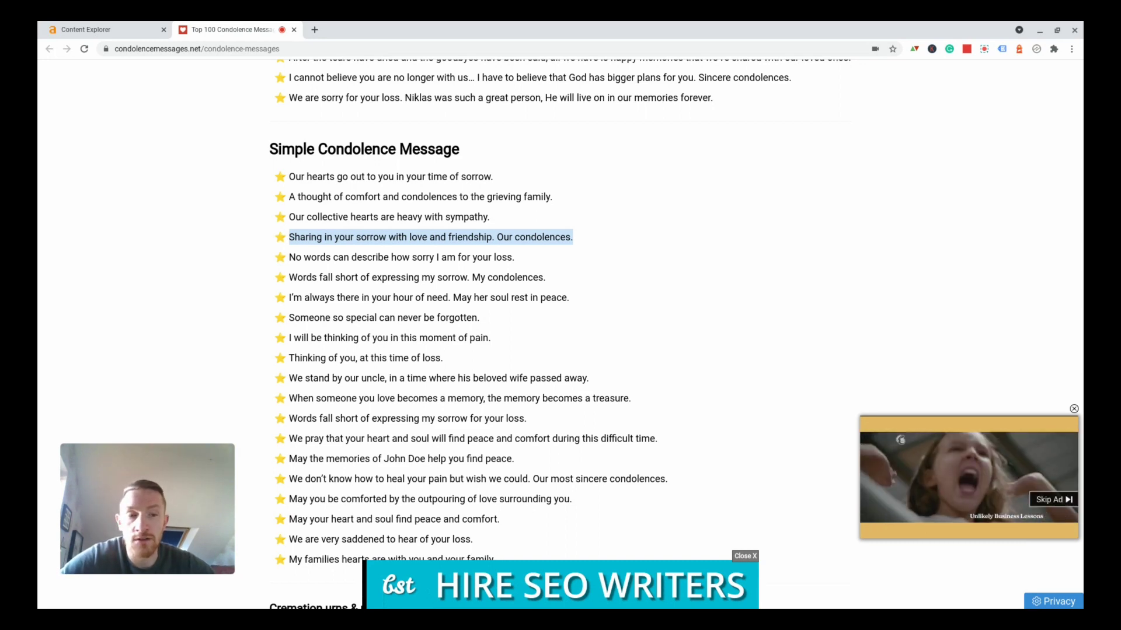
{"action": "scroll", "coordinate": [560, 333], "scroll_direction": "down", "scroll_amount": 1}
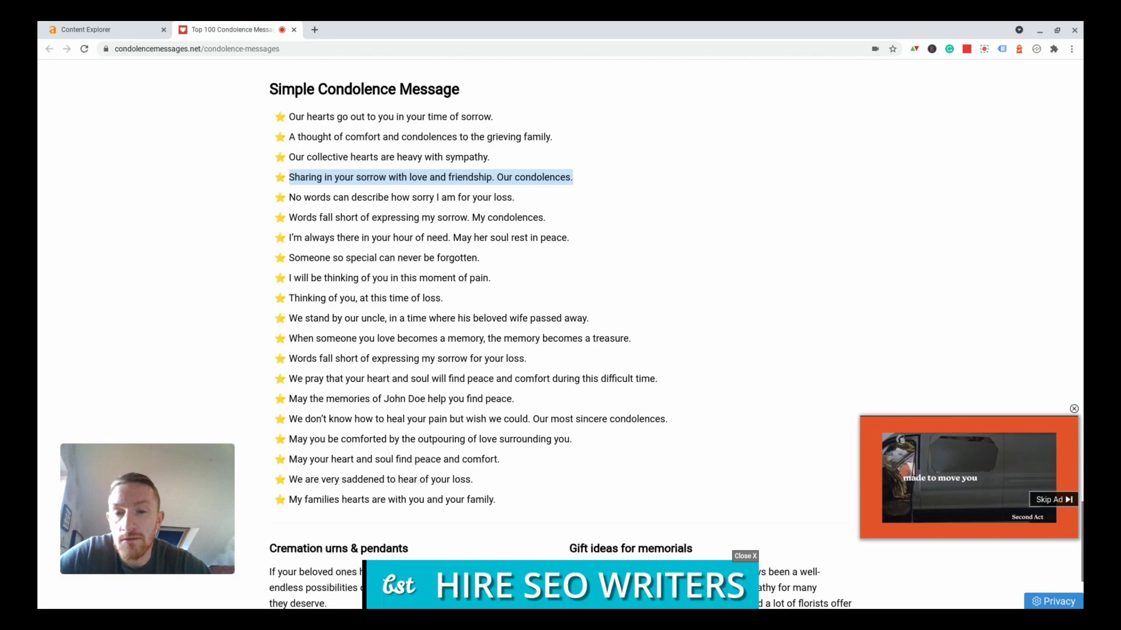
{"action": "scroll", "coordinate": [561, 333], "scroll_direction": "down", "scroll_amount": 4}
{"action": "scroll", "coordinate": [560, 333], "scroll_direction": "up", "scroll_amount": 15}
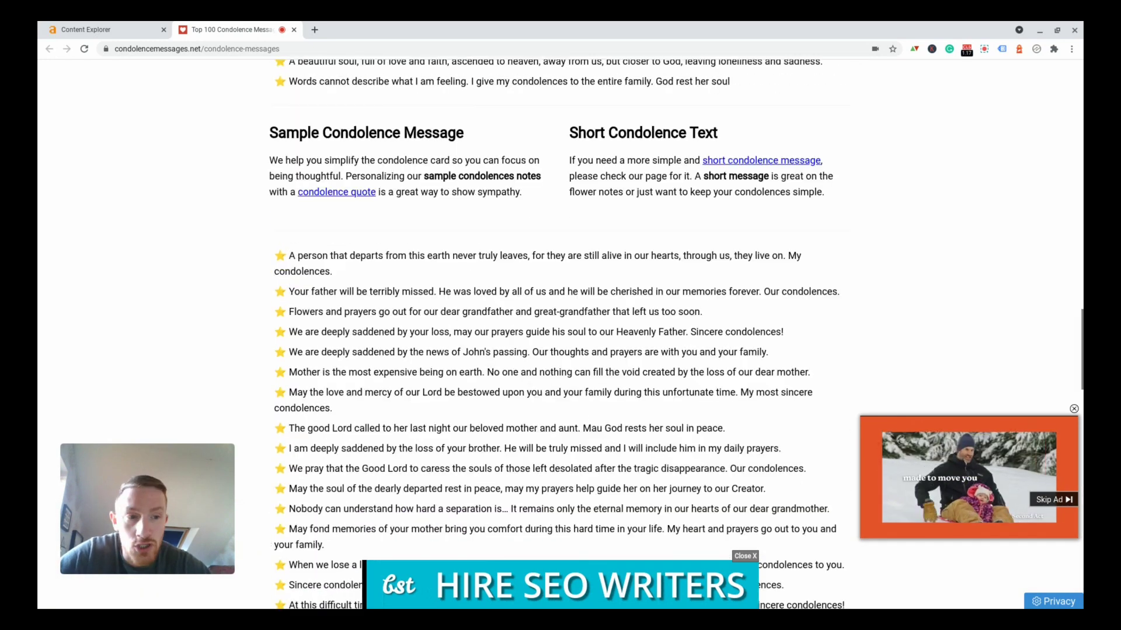
{"action": "scroll", "coordinate": [1013, 327], "scroll_direction": "up", "scroll_amount": 10}
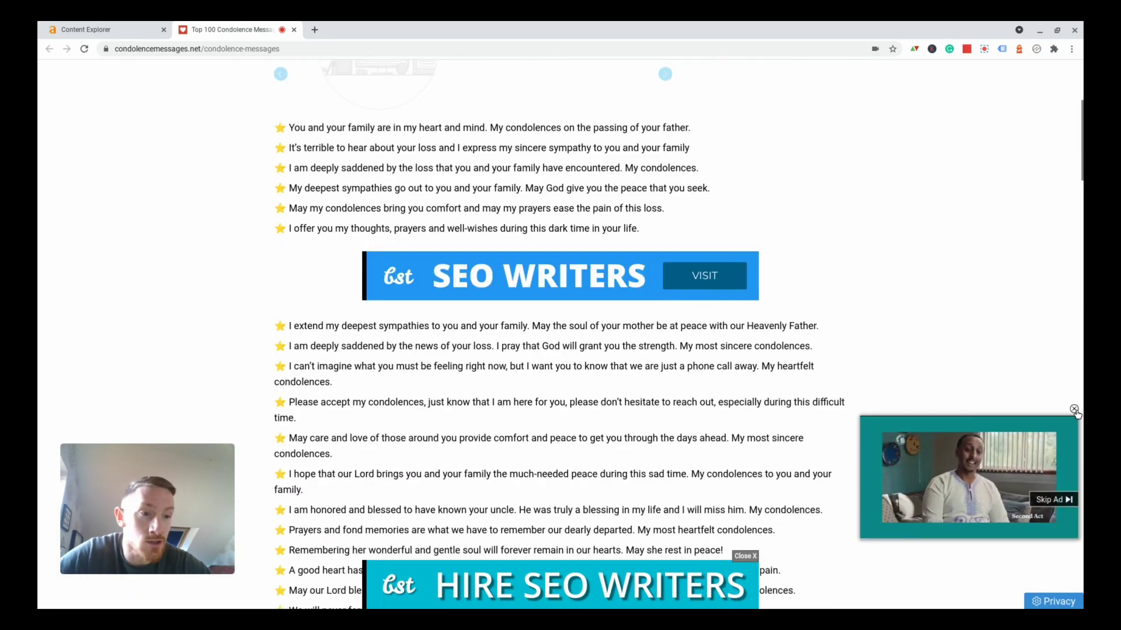
{"action": "left_click", "coordinate": [1074, 410]}
{"action": "scroll", "coordinate": [701, 432], "scroll_direction": "up", "scroll_amount": 5}
{"action": "scroll", "coordinate": [702, 432], "scroll_direction": "down", "scroll_amount": 1}
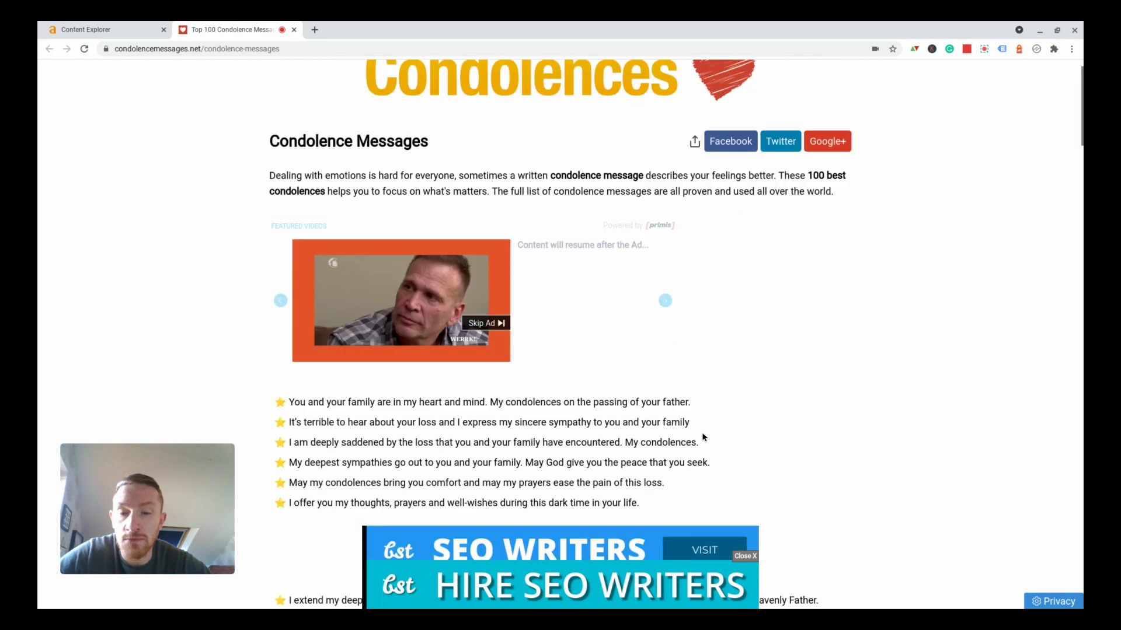
{"action": "scroll", "coordinate": [703, 434], "scroll_direction": "down", "scroll_amount": 2}
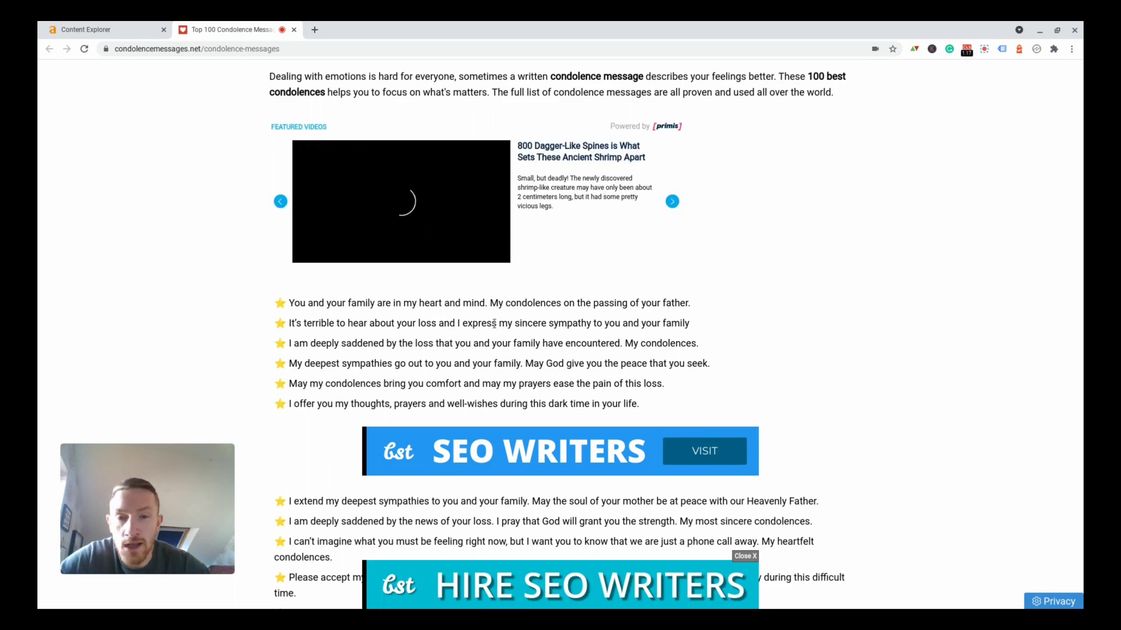
{"action": "scroll", "coordinate": [493, 323], "scroll_direction": "down", "scroll_amount": 2}
{"action": "scroll", "coordinate": [494, 324], "scroll_direction": "down", "scroll_amount": 3}
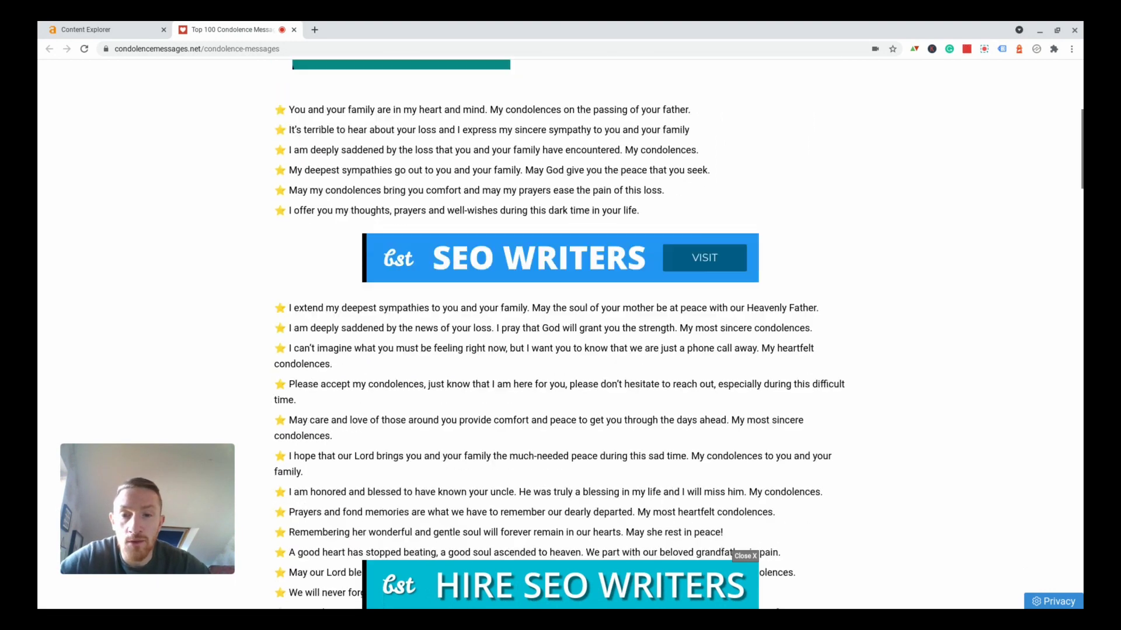
{"action": "scroll", "coordinate": [508, 358], "scroll_direction": "up", "scroll_amount": 6}
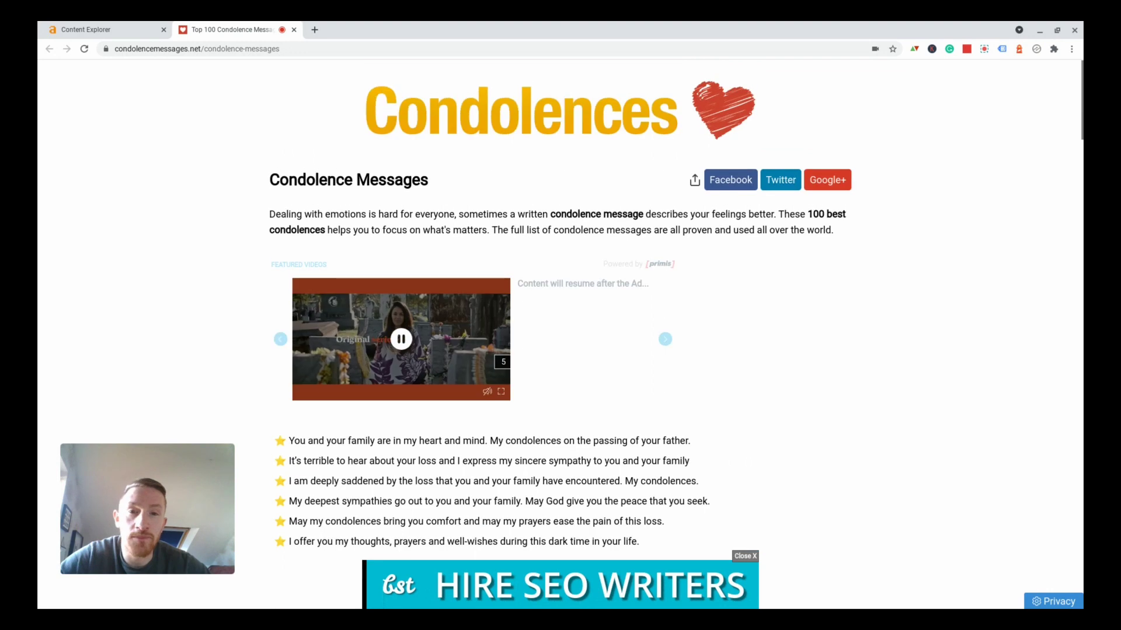
{"action": "scroll", "coordinate": [508, 358], "scroll_direction": "down", "scroll_amount": 5}
{"action": "scroll", "coordinate": [557, 335], "scroll_direction": "down", "scroll_amount": 6}
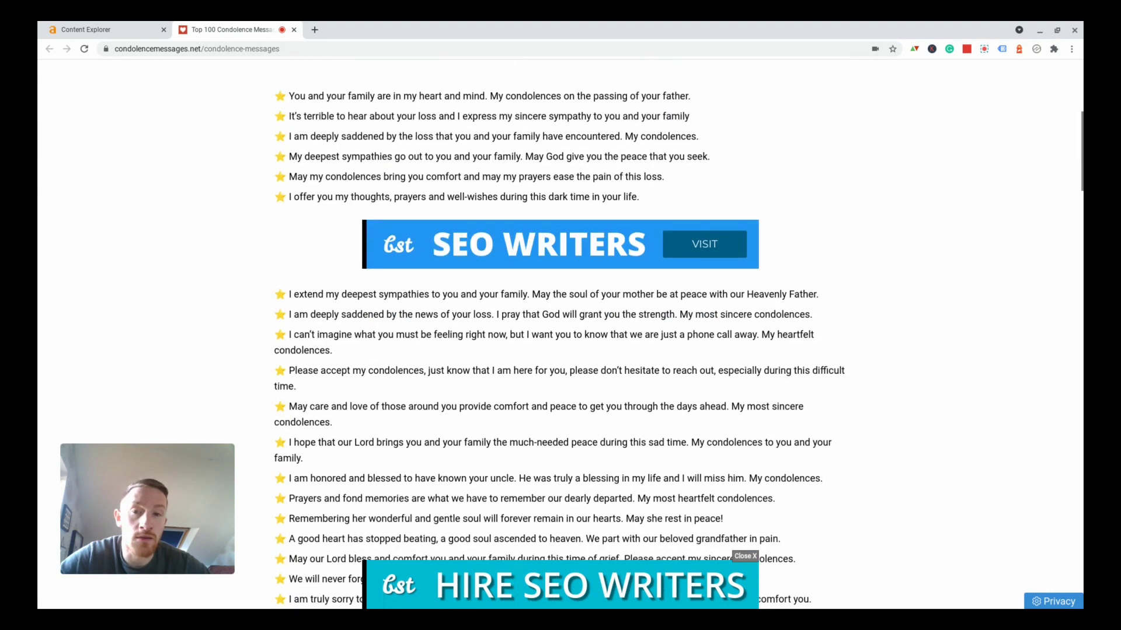
{"action": "scroll", "coordinate": [557, 334], "scroll_direction": "down", "scroll_amount": 6}
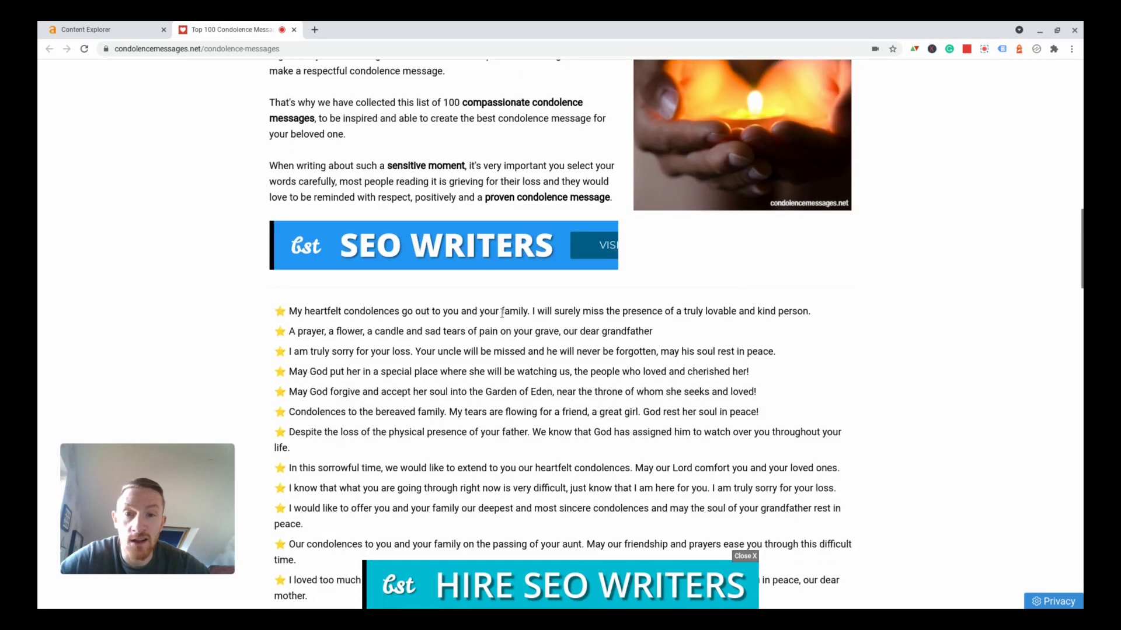
{"action": "mouse_move", "coordinate": [502, 313]}
{"action": "left_mouse_down"}
{"action": "mouse_move", "coordinate": [810, 311]}
{"action": "mouse_move", "coordinate": [501, 316]}
{"action": "left_mouse_up"}
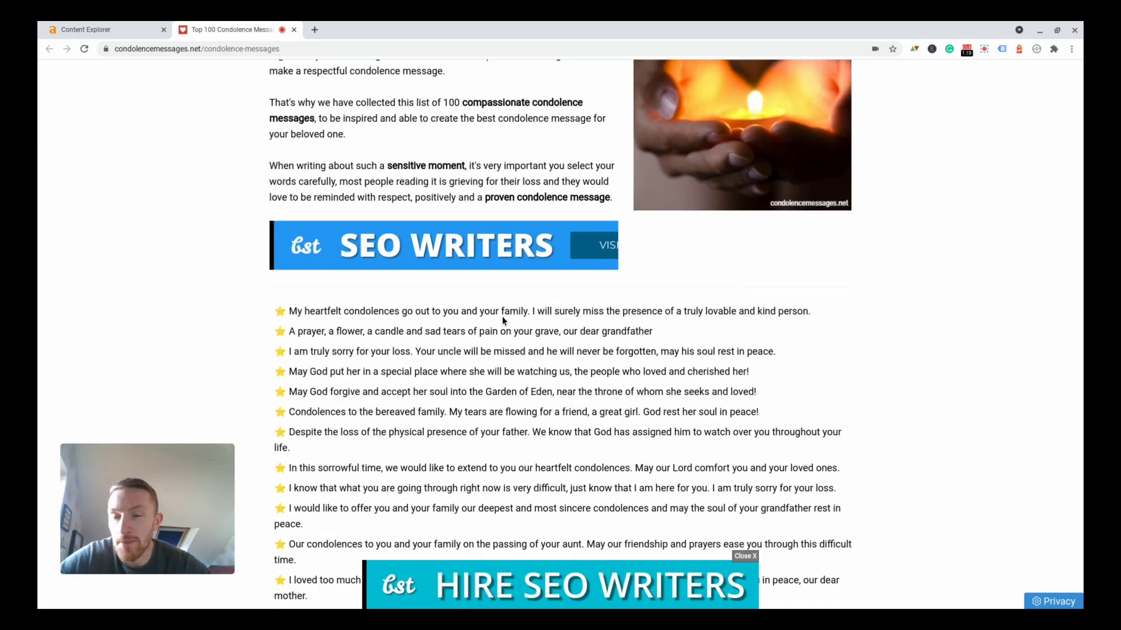
{"action": "scroll", "coordinate": [502, 316], "scroll_direction": "down", "scroll_amount": 2}
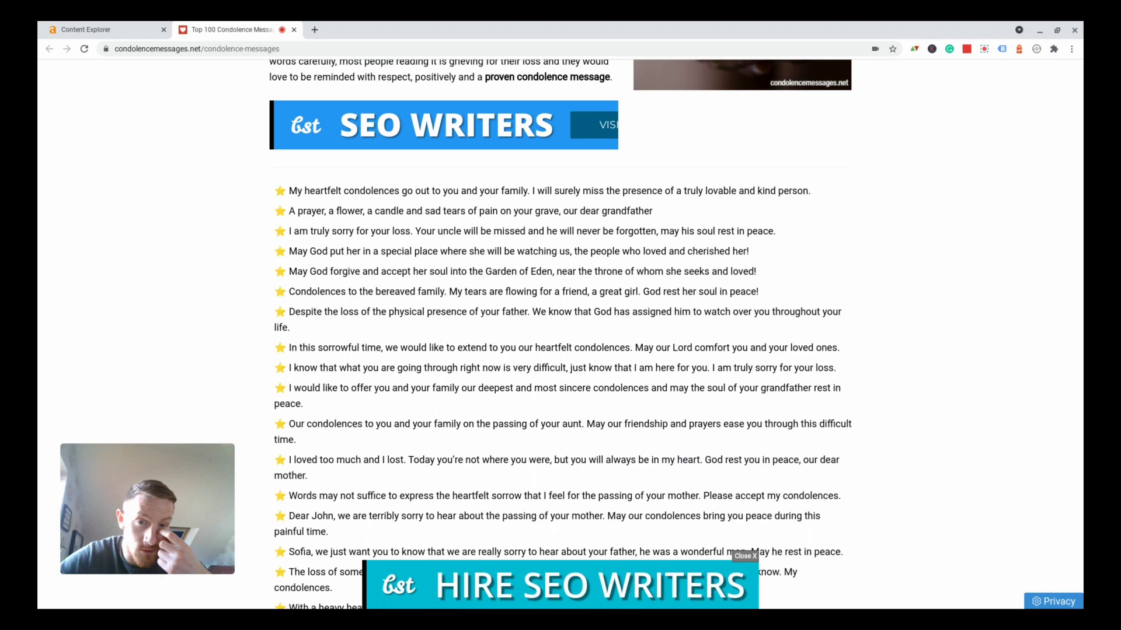
{"action": "scroll", "coordinate": [561, 334], "scroll_direction": "down", "scroll_amount": 2}
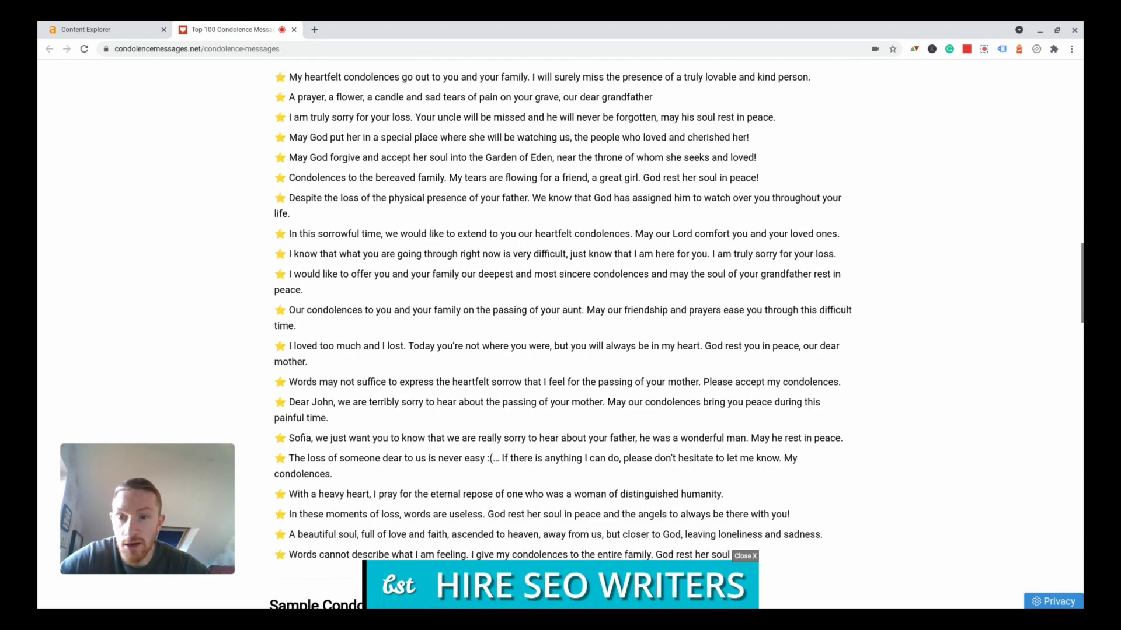
{"action": "scroll", "coordinate": [560, 335], "scroll_direction": "down", "scroll_amount": 3}
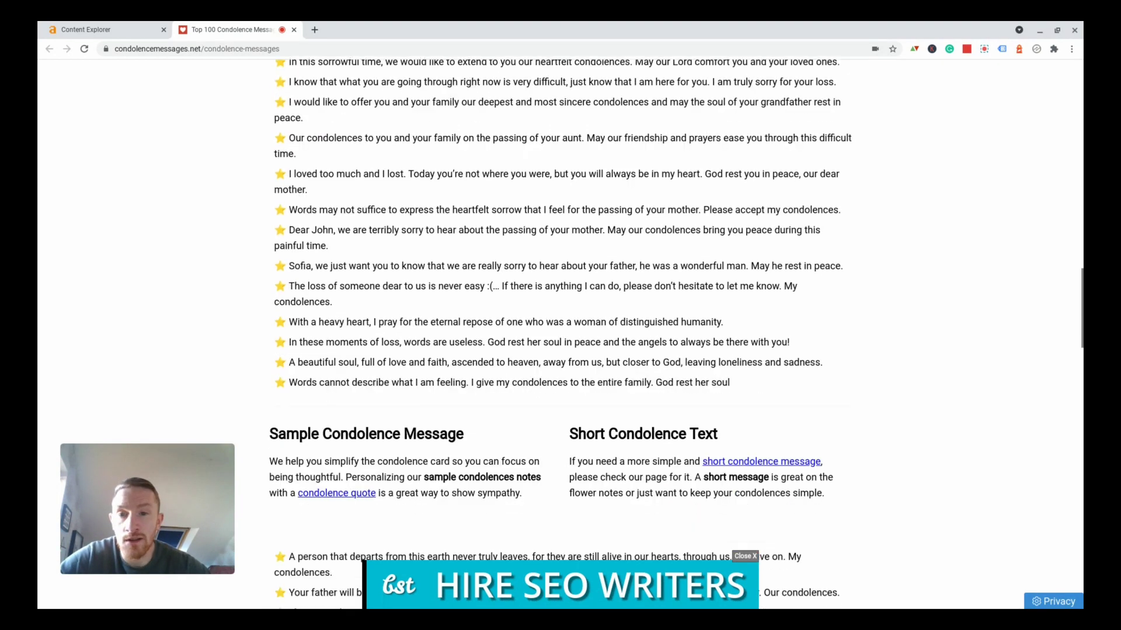
{"action": "triple_click", "coordinate": [502, 316]}
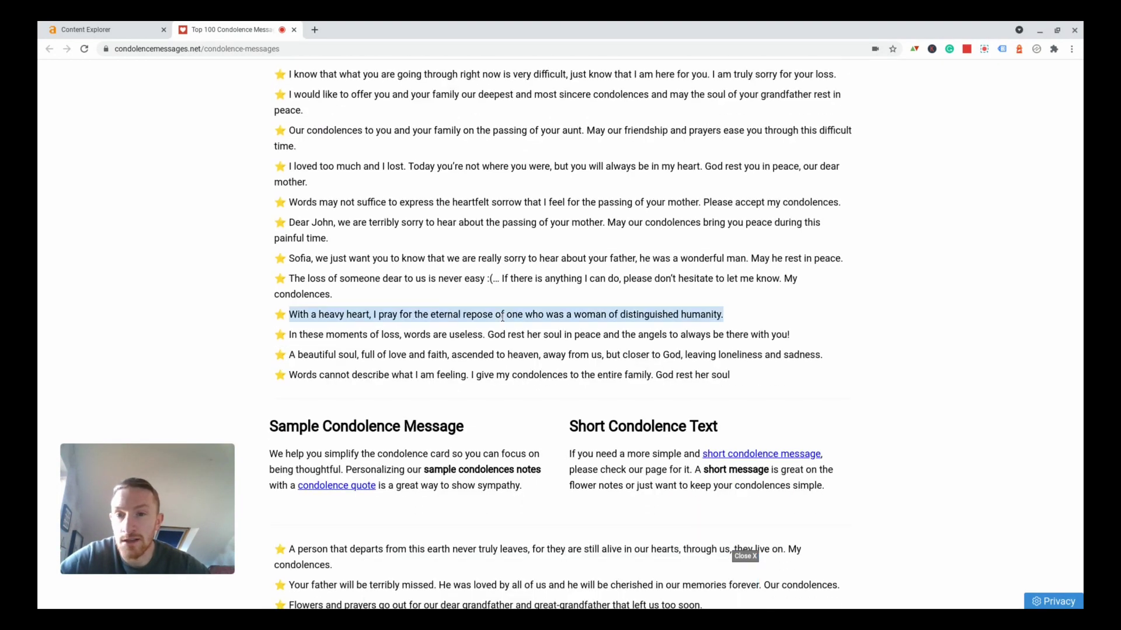
{"action": "triple_click", "coordinate": [502, 317]}
{"action": "left_click", "coordinate": [502, 316]}
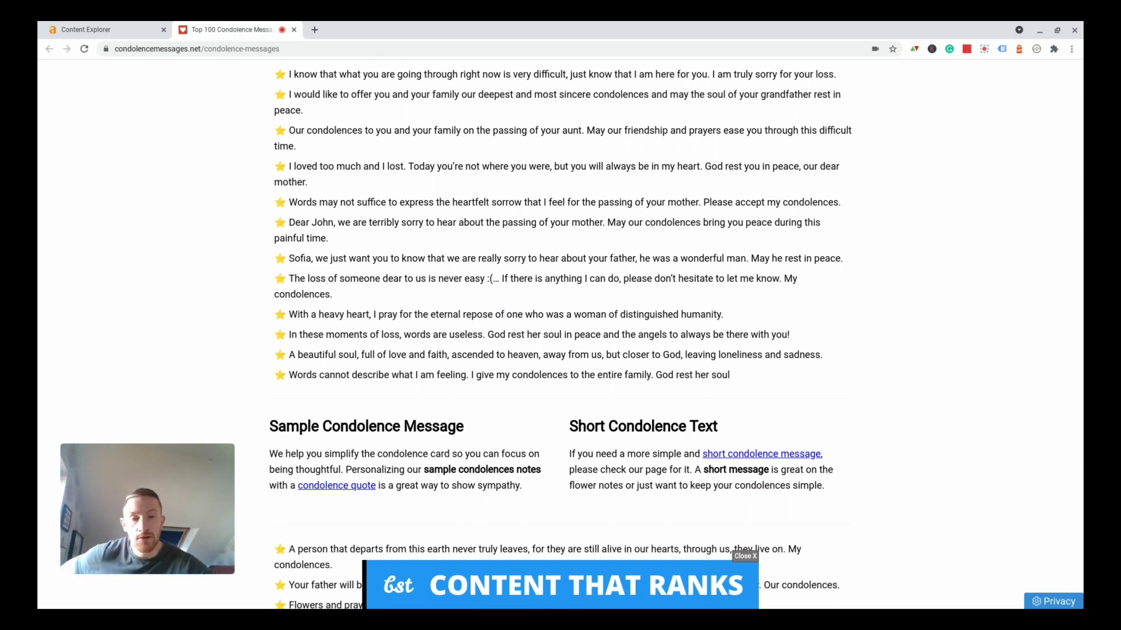
{"action": "key", "text": "Home"}
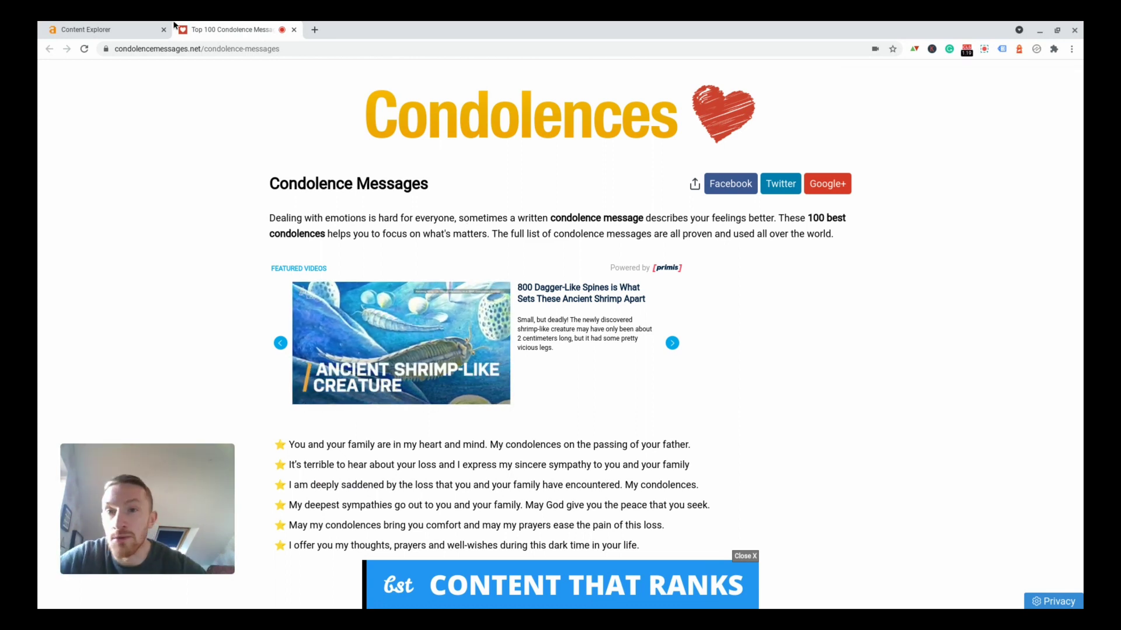
- Return to Content Explorer and scroll down to '10 Best Cheap CNC Machines in 2021' (DR 8, 15.7K traffic)
{"action": "left_click", "coordinate": [119, 25]}
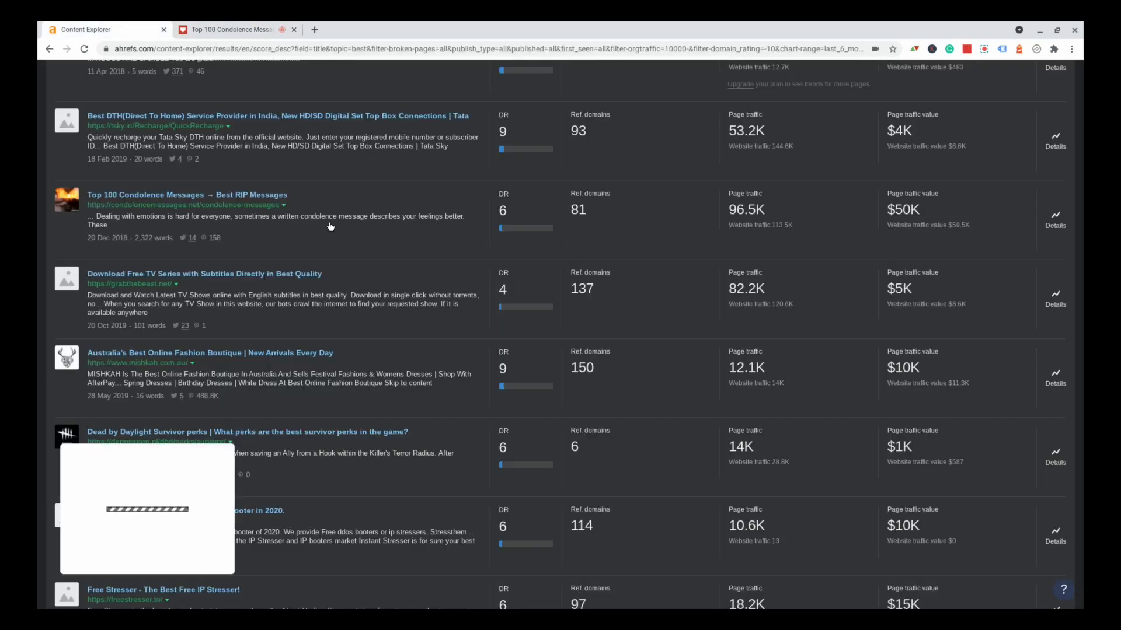
{"action": "scroll", "coordinate": [330, 227], "scroll_direction": "down", "scroll_amount": 2}
{"action": "scroll", "coordinate": [560, 317], "scroll_direction": "down", "scroll_amount": 4}
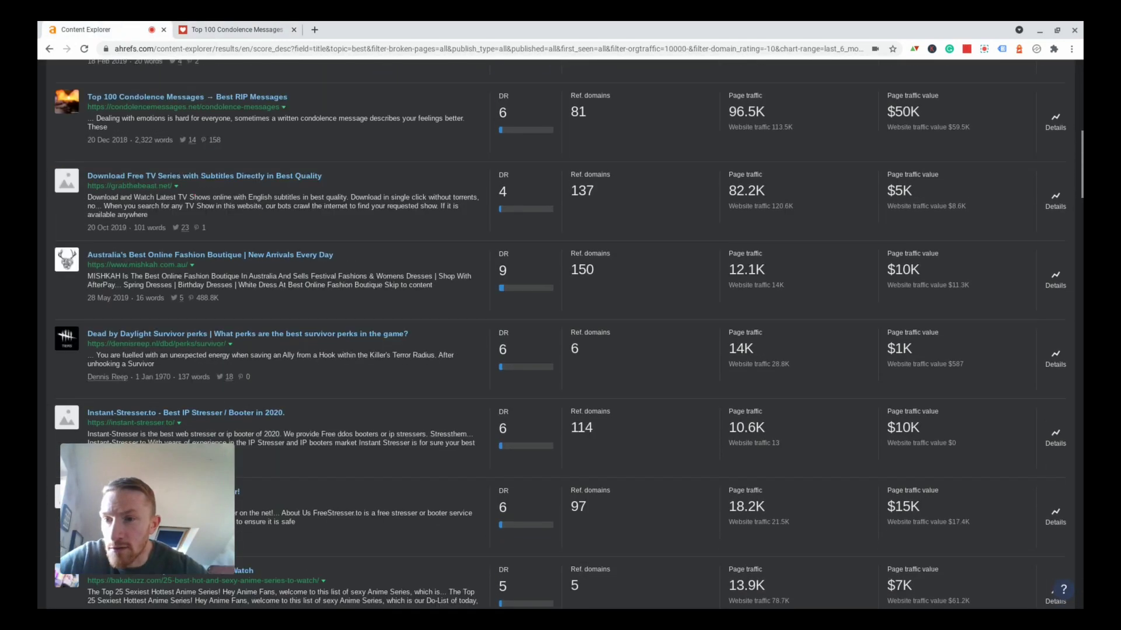
{"action": "scroll", "coordinate": [560, 318], "scroll_direction": "down", "scroll_amount": 5}
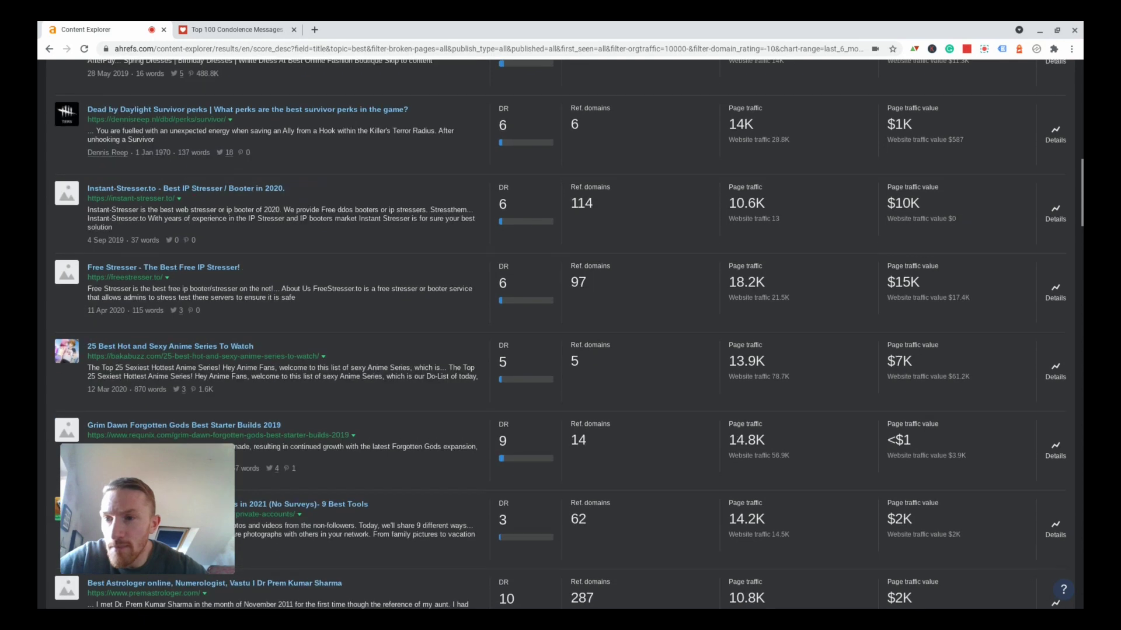
{"action": "scroll", "coordinate": [560, 334], "scroll_direction": "down", "scroll_amount": 1}
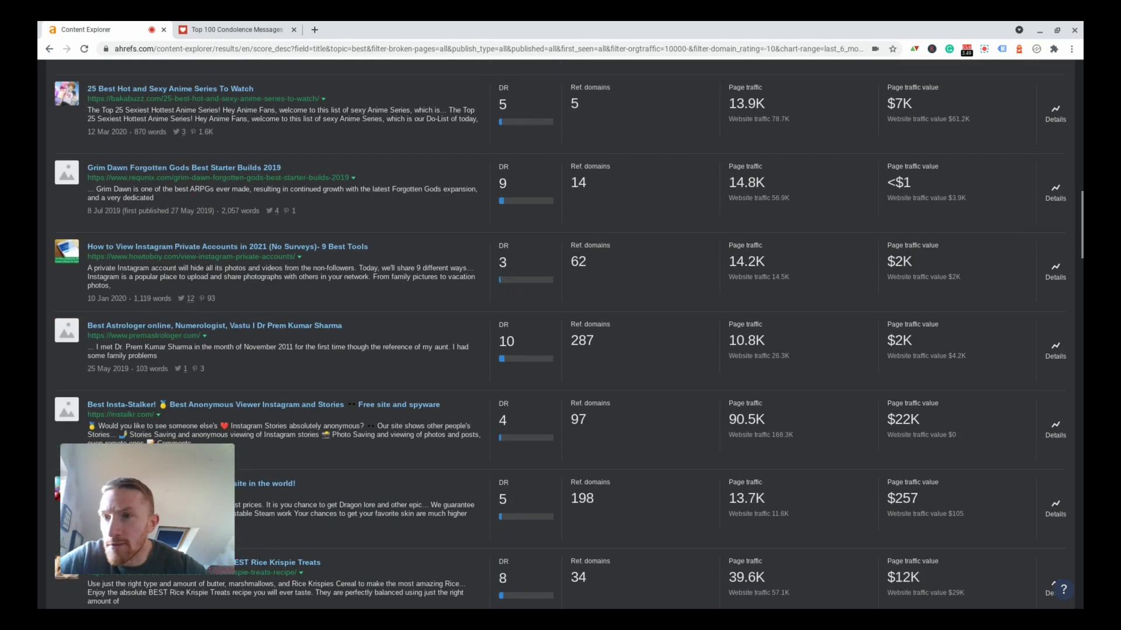
{"action": "scroll", "coordinate": [560, 333], "scroll_direction": "down", "scroll_amount": 3}
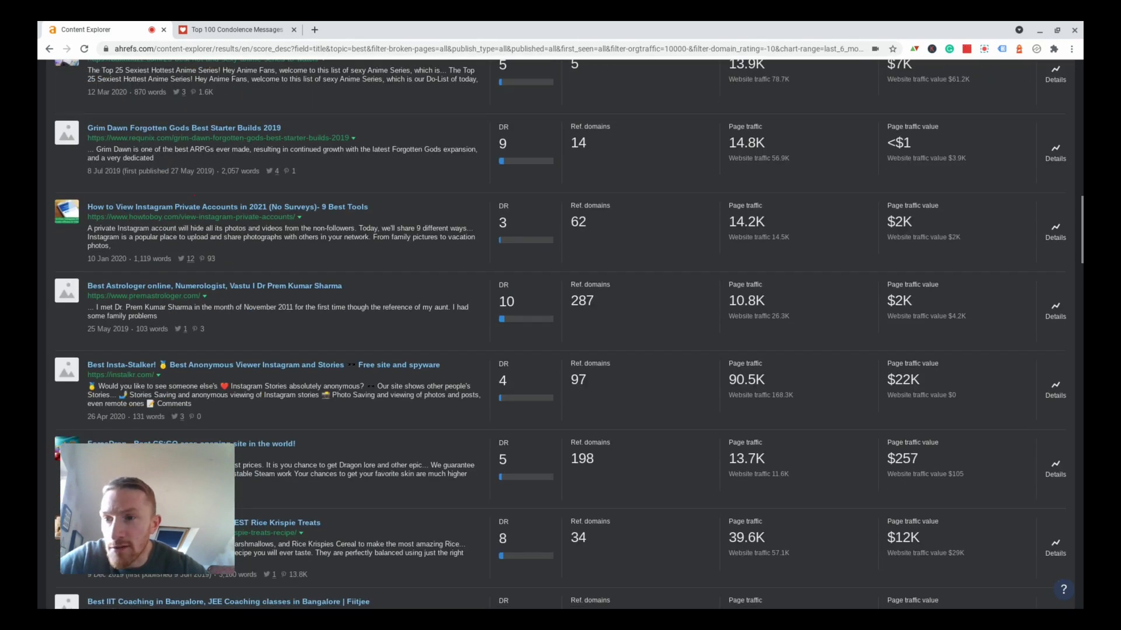
{"action": "scroll", "coordinate": [560, 330], "scroll_direction": "down", "scroll_amount": 4}
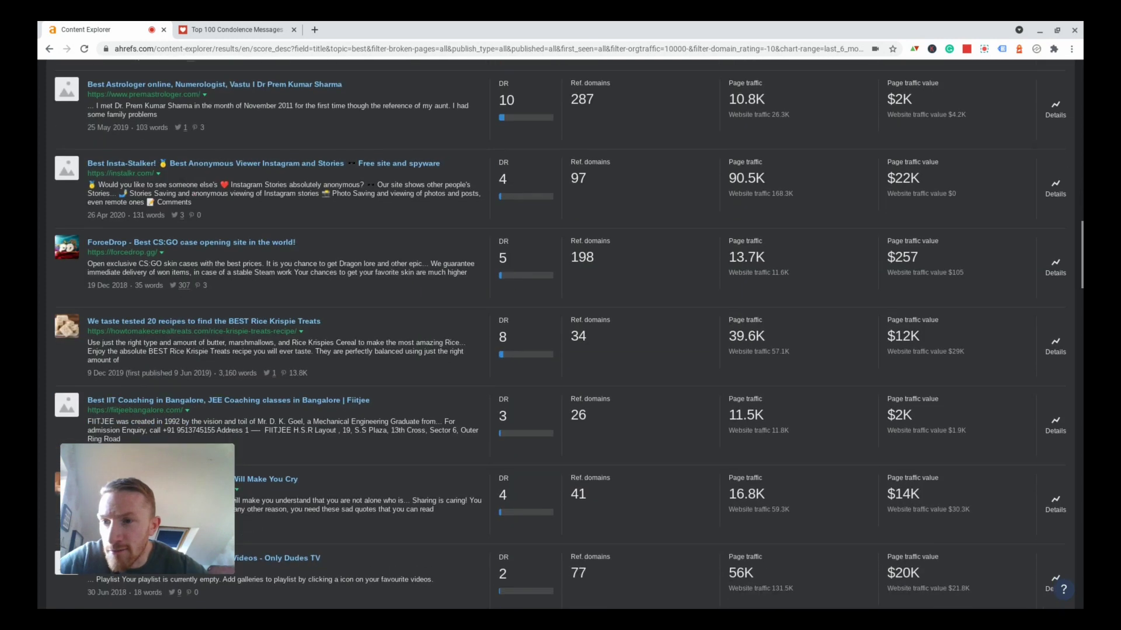
{"action": "scroll", "coordinate": [560, 332], "scroll_direction": "down", "scroll_amount": 1}
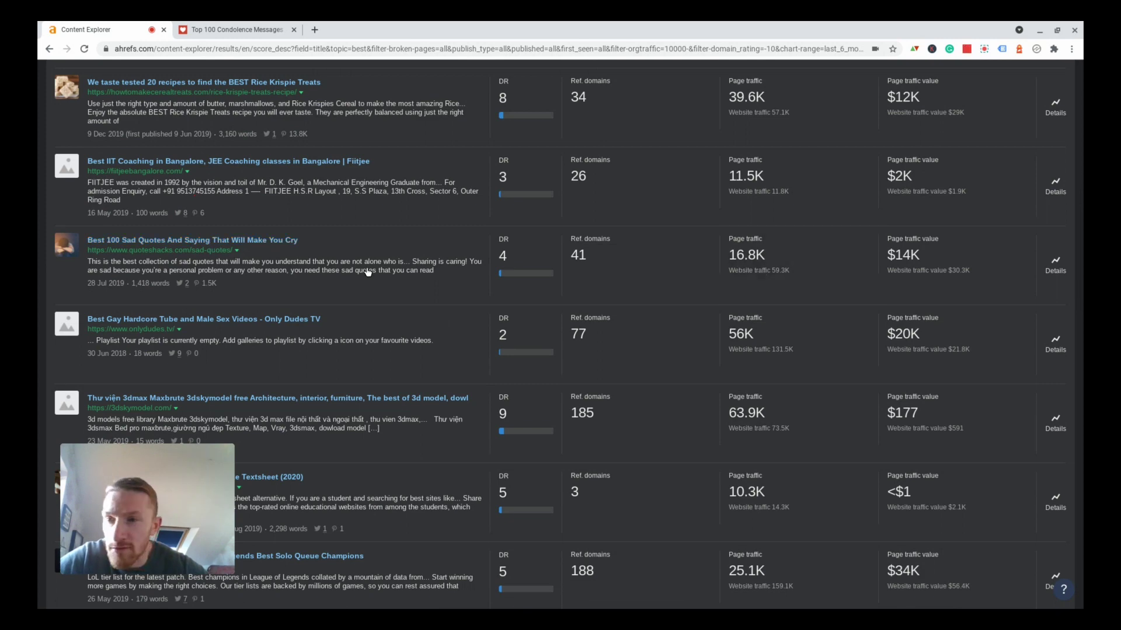
{"action": "scroll", "coordinate": [368, 272], "scroll_direction": "down", "scroll_amount": 5}
{"action": "scroll", "coordinate": [367, 272], "scroll_direction": "down", "scroll_amount": 2}
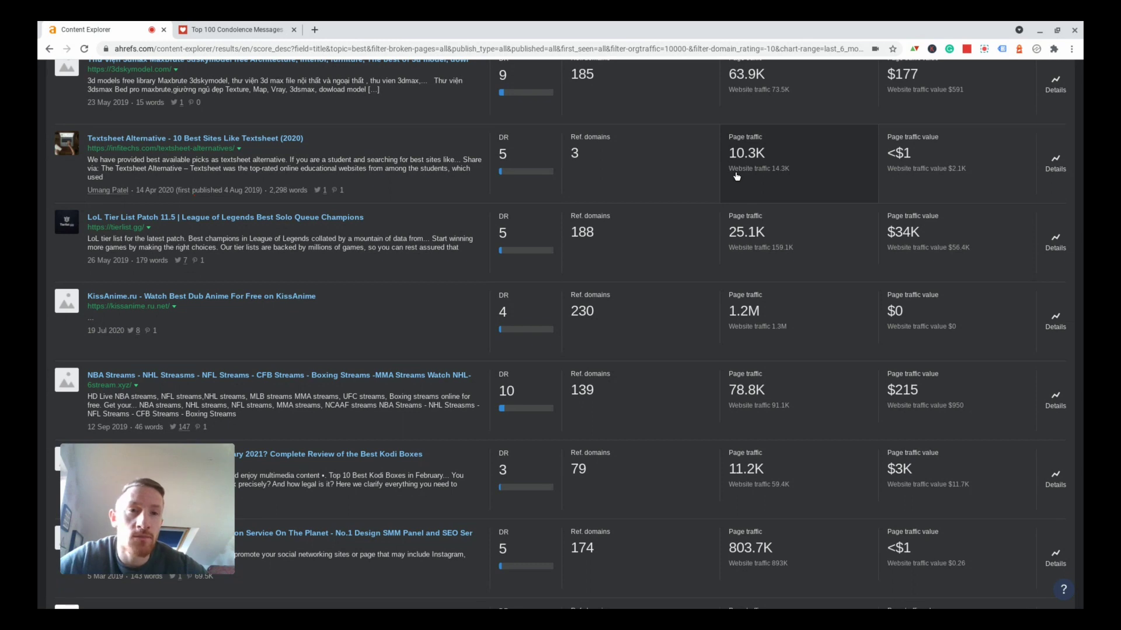
{"action": "scroll", "coordinate": [316, 206], "scroll_direction": "down", "scroll_amount": 4}
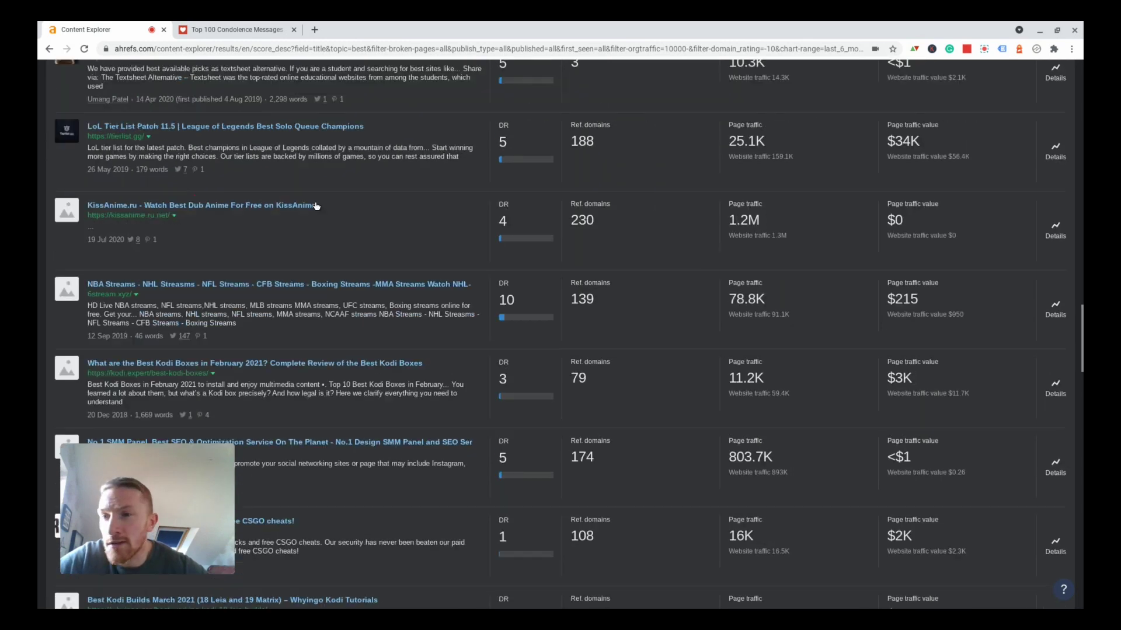
{"action": "scroll", "coordinate": [315, 205], "scroll_direction": "down", "scroll_amount": 2}
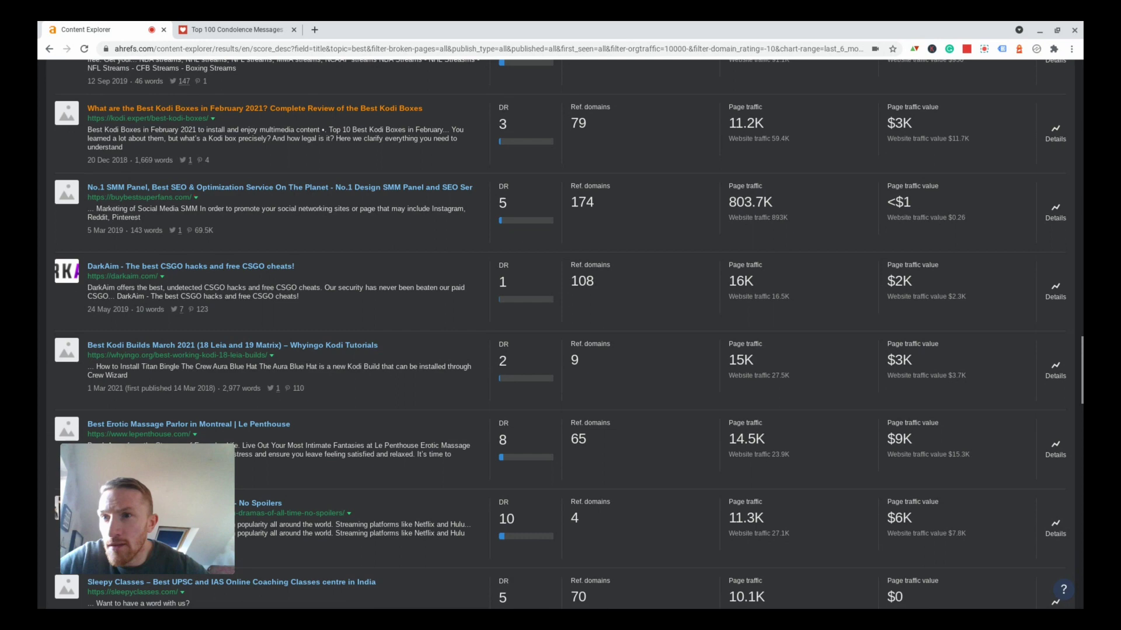
{"action": "scroll", "coordinate": [560, 334], "scroll_direction": "down", "scroll_amount": 5}
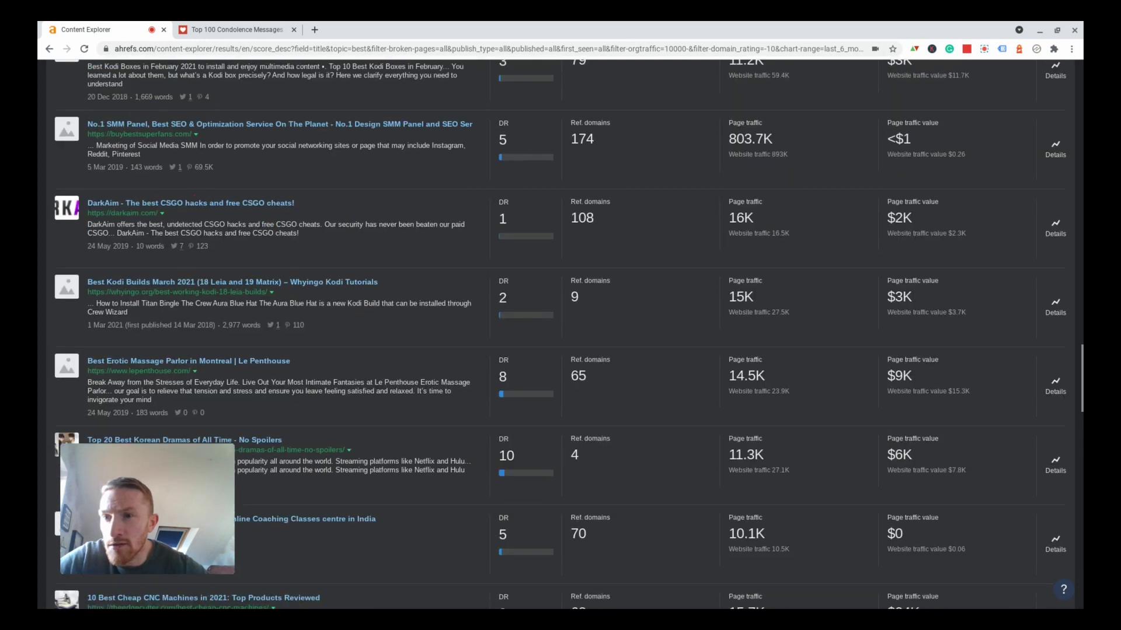
{"action": "scroll", "coordinate": [560, 334], "scroll_direction": "down", "scroll_amount": 2}
{"action": "scroll", "coordinate": [560, 334], "scroll_direction": "down", "scroll_amount": 2}
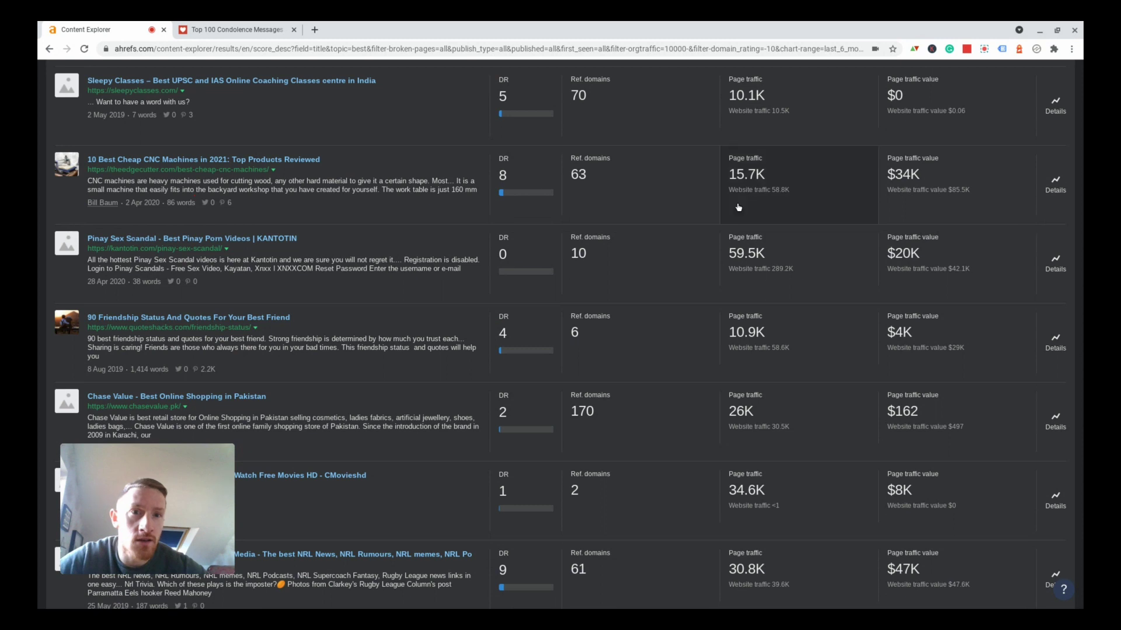
- Open the cheap CNC machines article on theedgecutter.com and scroll to its product table
{"action": "left_click", "coordinate": [290, 162], "text": "ctrl"}
{"action": "left_click", "coordinate": [376, 28]}
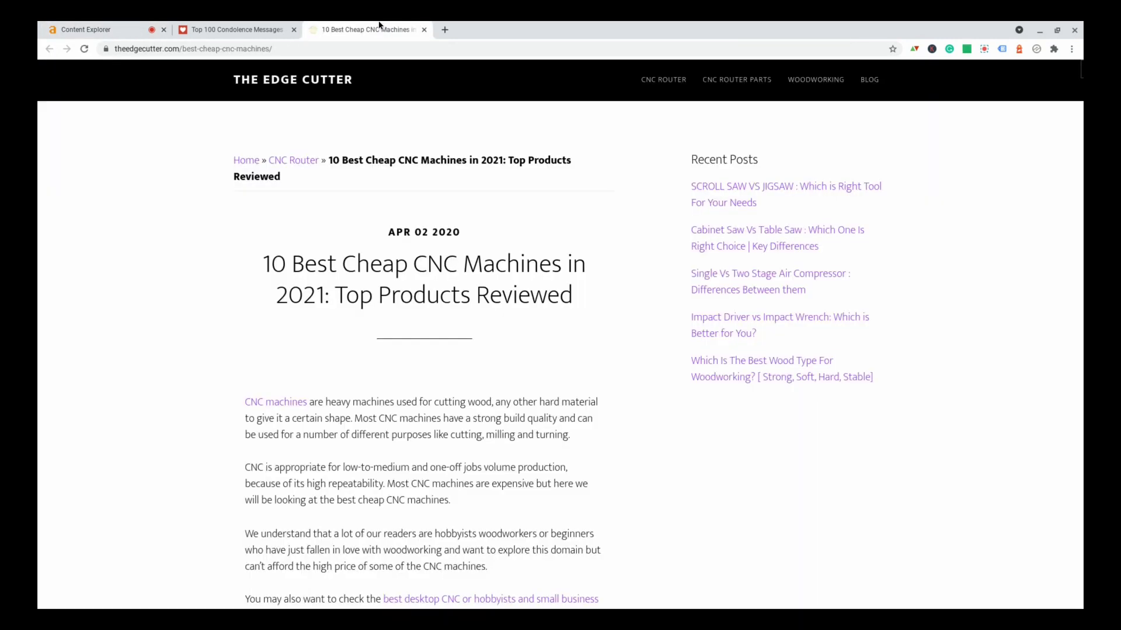
{"action": "scroll", "coordinate": [375, 269], "scroll_direction": "down", "scroll_amount": 2}
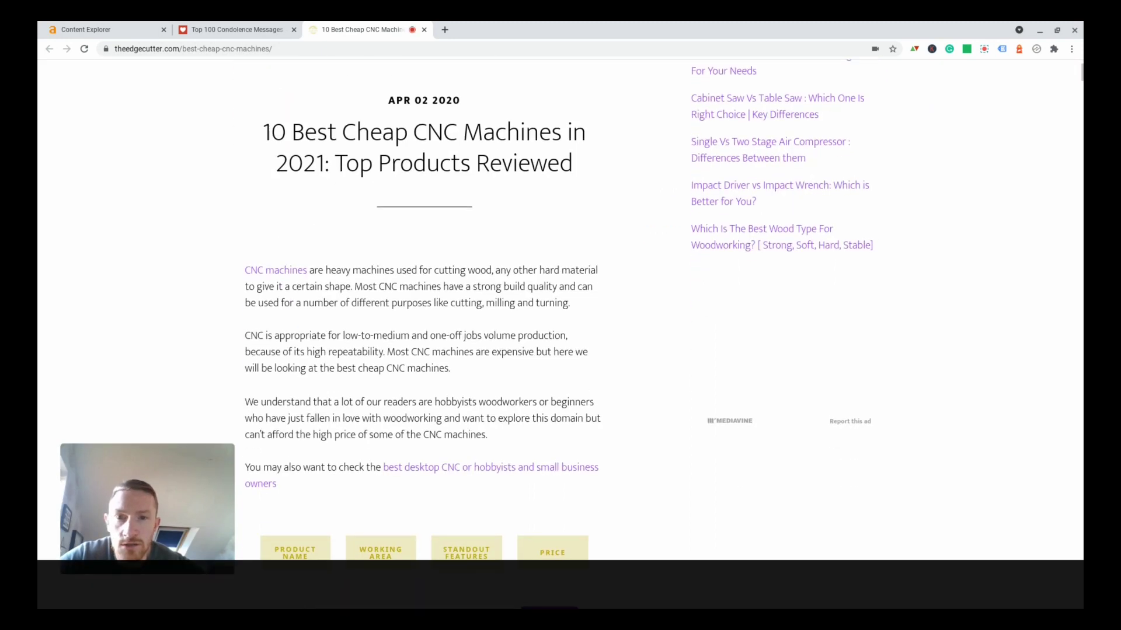
{"action": "scroll", "coordinate": [561, 333], "scroll_direction": "down", "scroll_amount": 1}
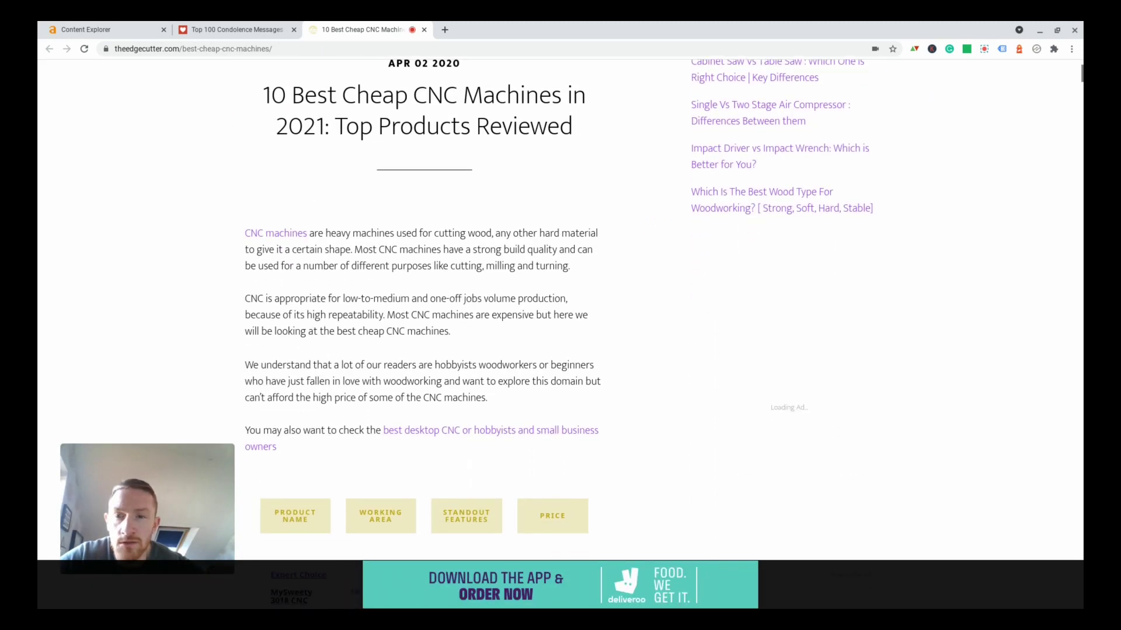
{"action": "scroll", "coordinate": [561, 333], "scroll_direction": "down", "scroll_amount": 4}
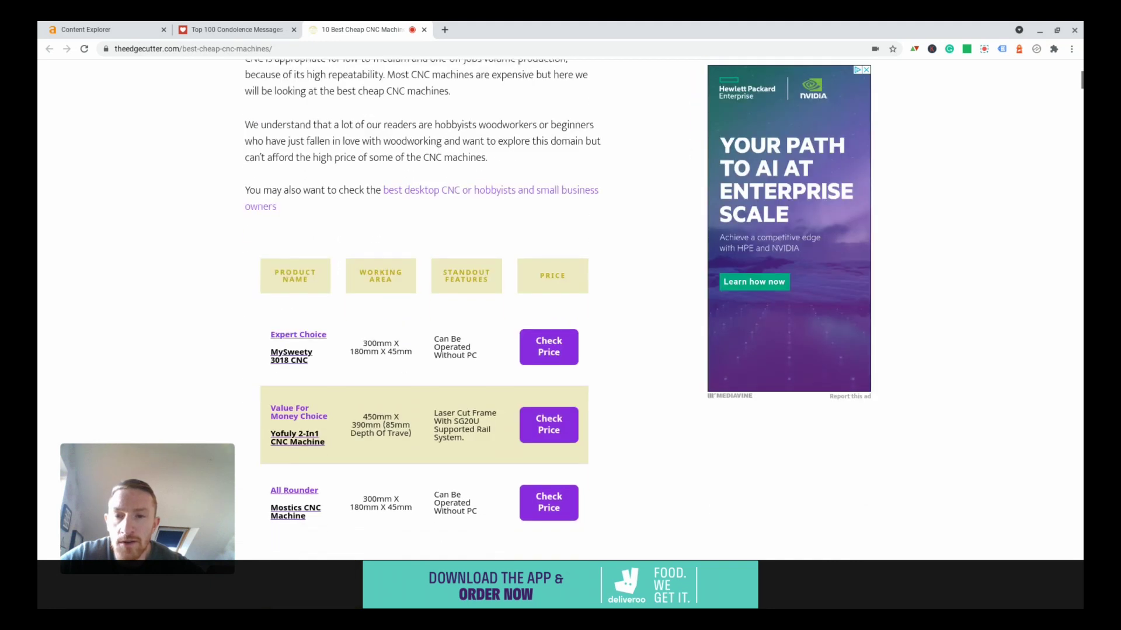
{"action": "scroll", "coordinate": [564, 264], "scroll_direction": "down", "scroll_amount": 1}
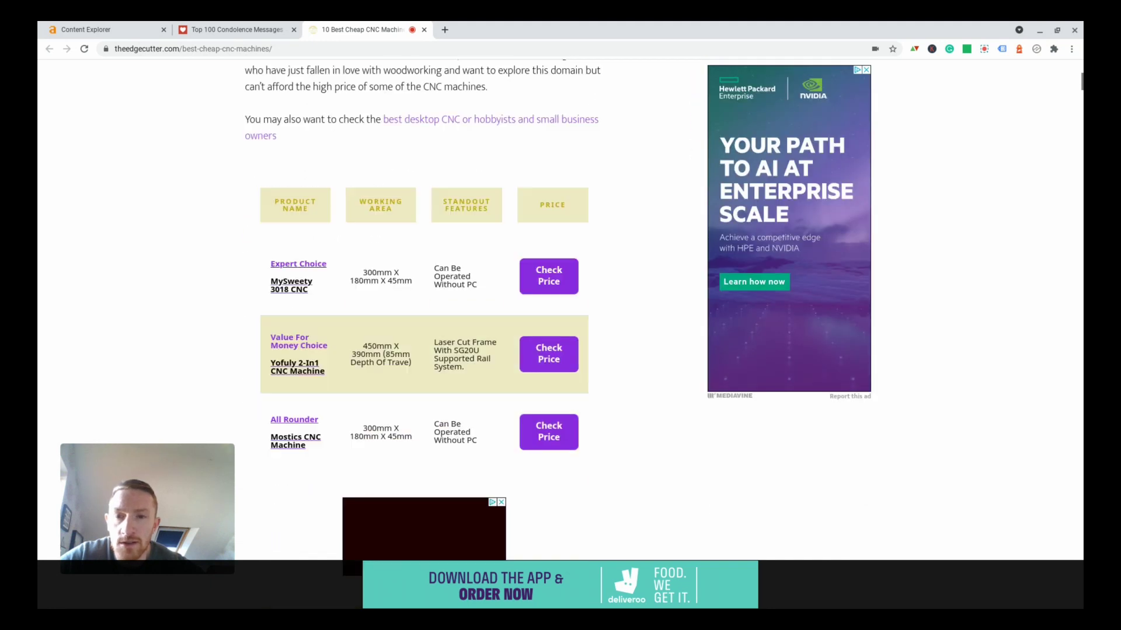
- Open Amazon price pages for the MySweety 3018, Yofuly and Mostics CNC machines in new tabs
{"action": "left_click", "coordinate": [562, 264]}
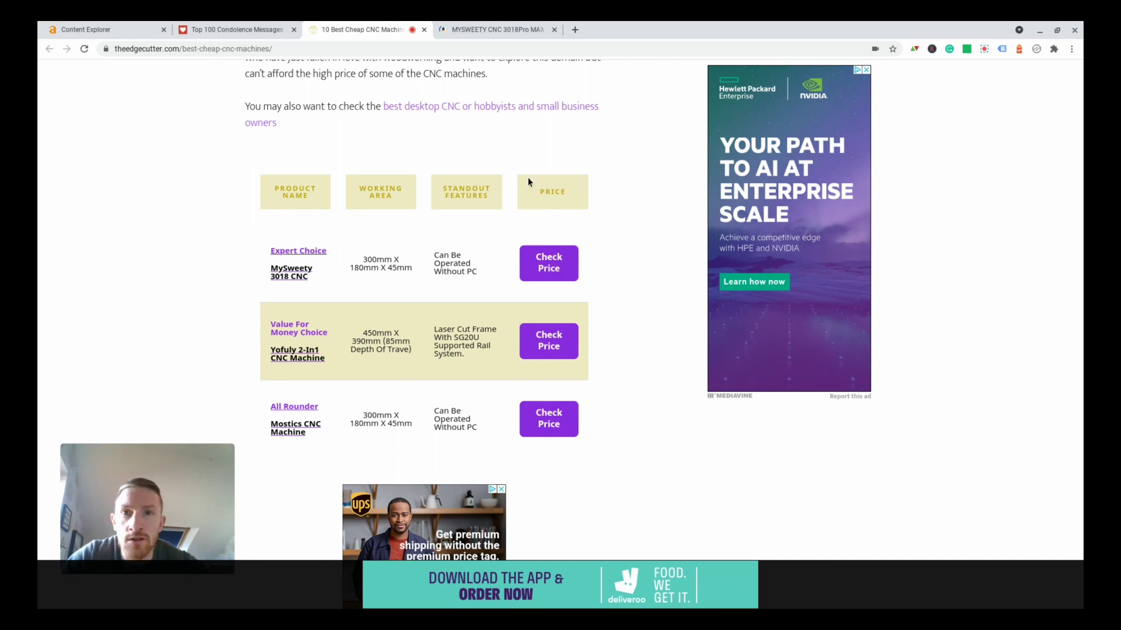
{"action": "left_click", "coordinate": [553, 352]}
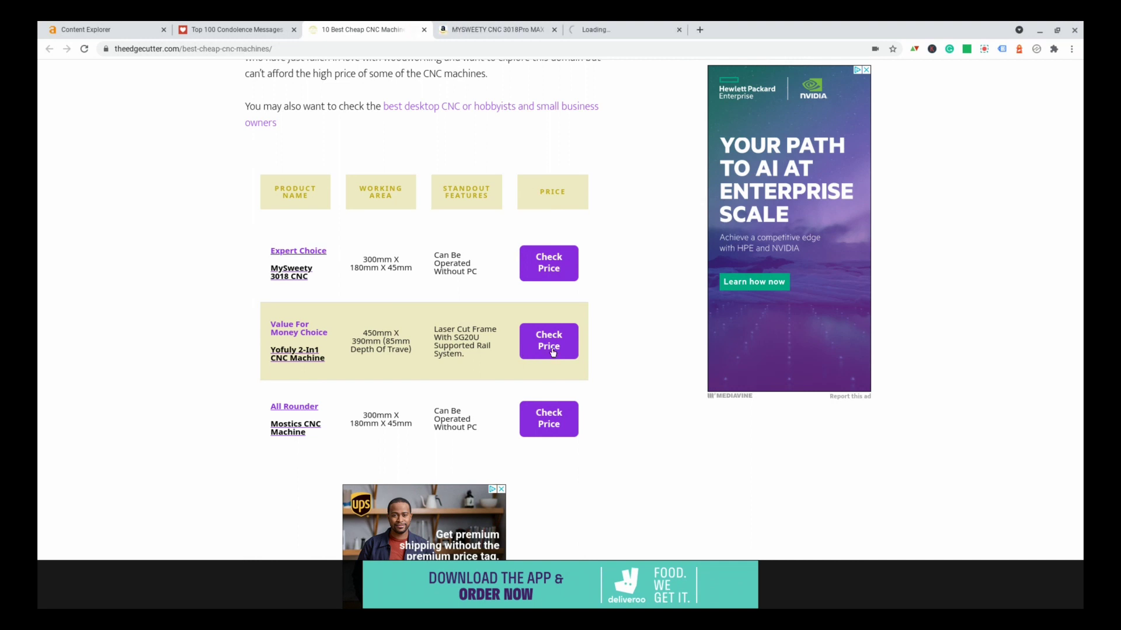
{"action": "left_click", "coordinate": [552, 412]}
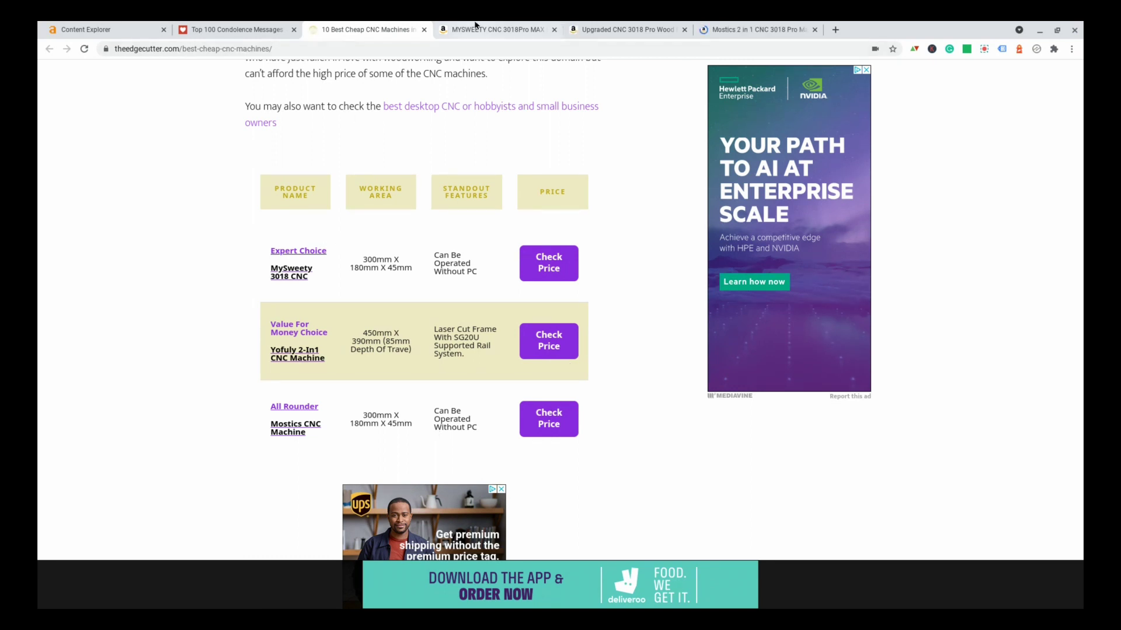
- Look over the MySweety Amazon listing, then close it and the Upgraded CNC 3018 tab
{"action": "left_click", "coordinate": [541, 27]}
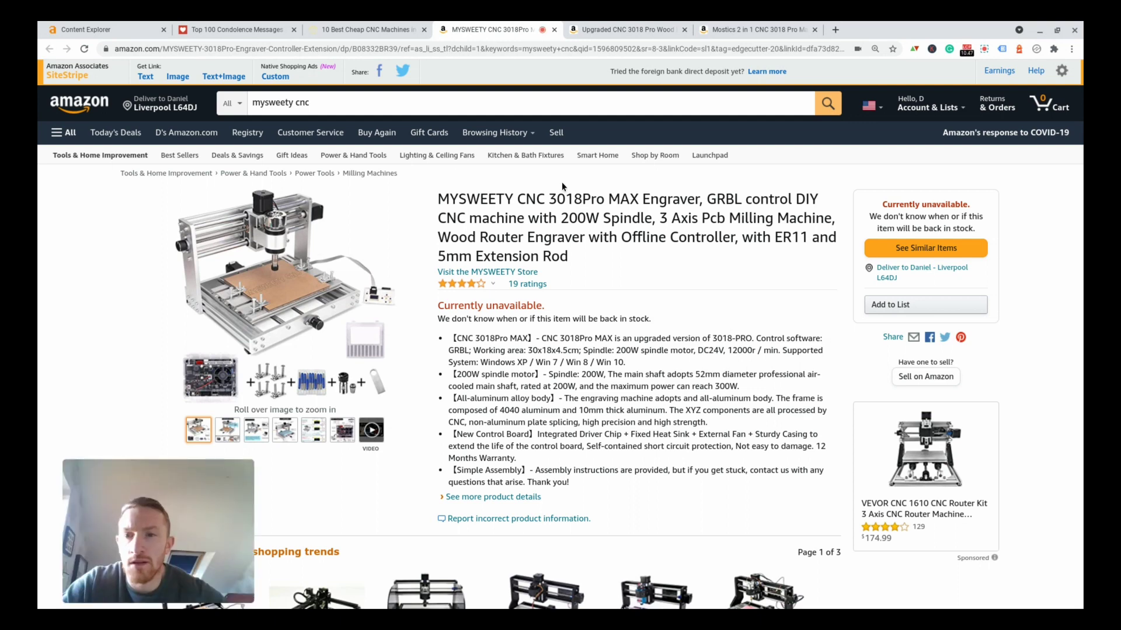
{"action": "scroll", "coordinate": [561, 181], "scroll_direction": "down", "scroll_amount": 1}
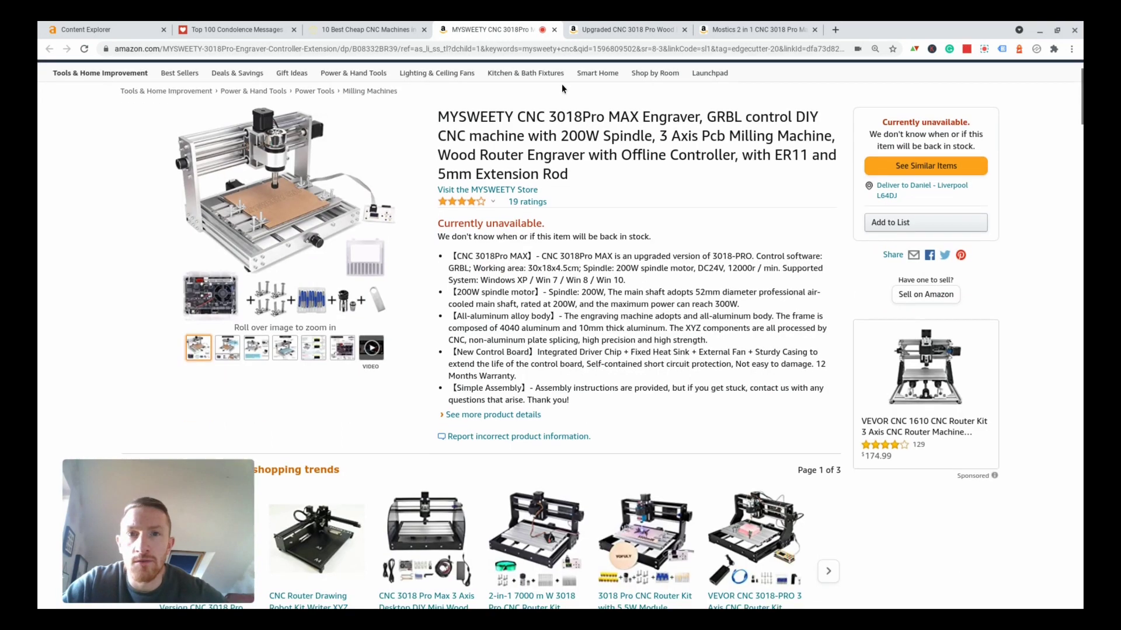
{"action": "left_click", "coordinate": [554, 30]}
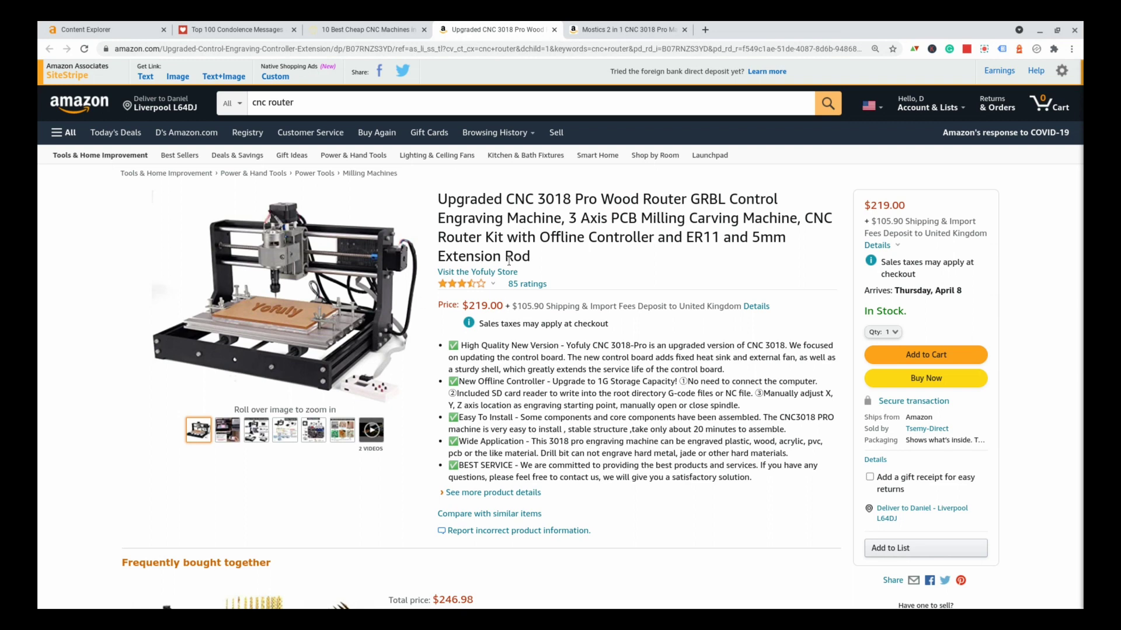
{"action": "left_click", "coordinate": [554, 30]}
{"action": "left_click", "coordinate": [554, 30]}
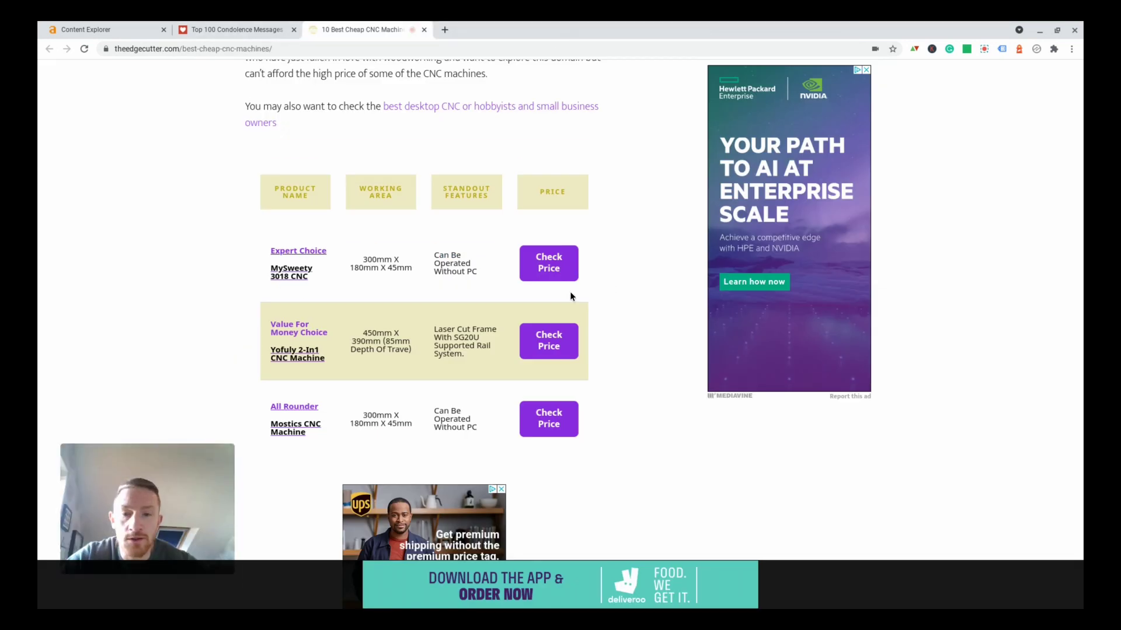
{"action": "scroll", "coordinate": [569, 296], "scroll_direction": "down", "scroll_amount": 9}
{"action": "scroll", "coordinate": [569, 296], "scroll_direction": "up", "scroll_amount": 17}
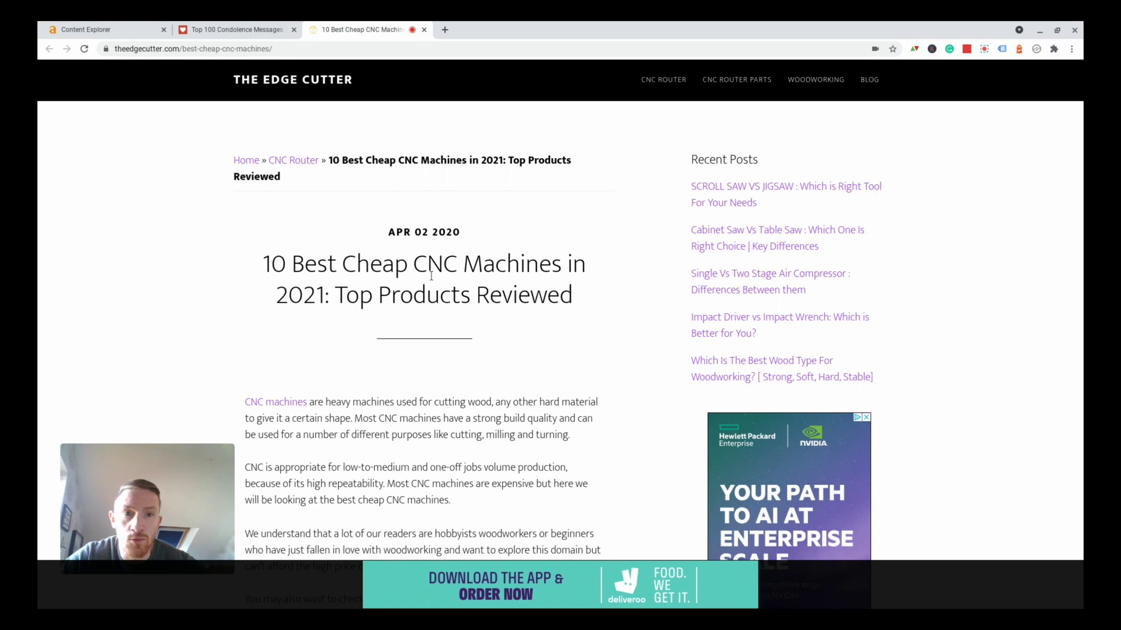
{"action": "scroll", "coordinate": [431, 276], "scroll_direction": "down", "scroll_amount": 5}
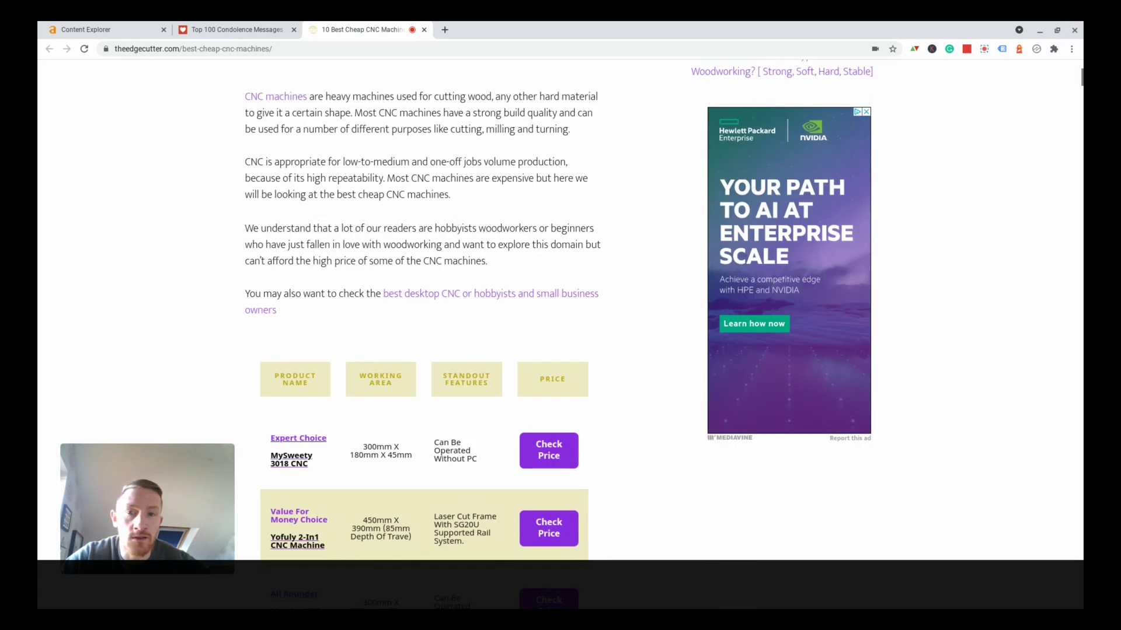
{"action": "scroll", "coordinate": [424, 327], "scroll_direction": "down", "scroll_amount": 20}
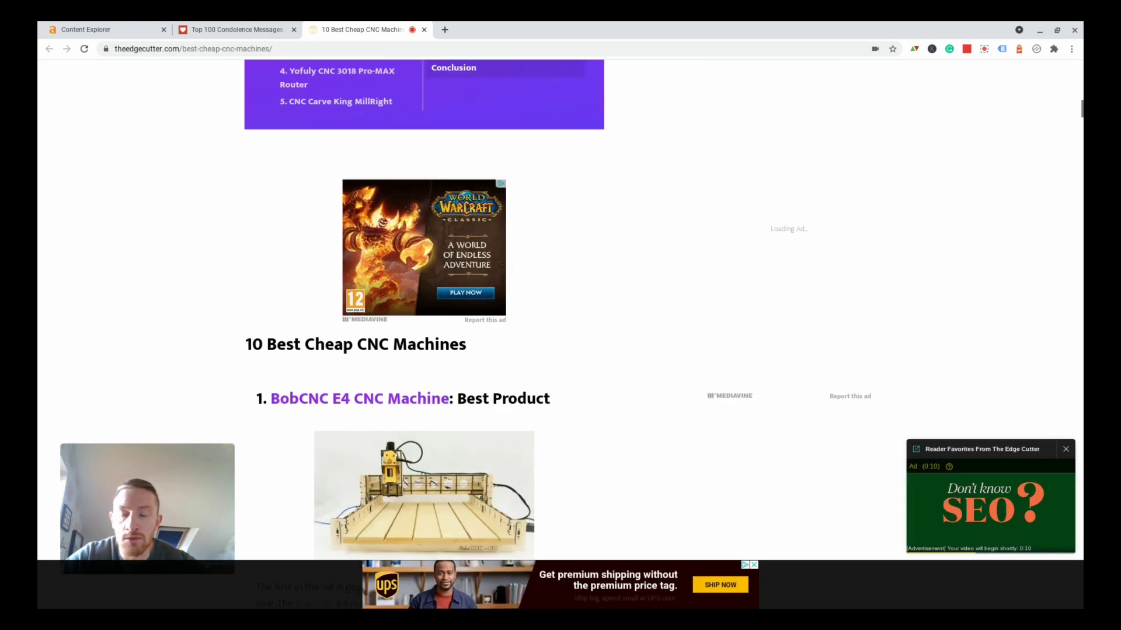
{"action": "scroll", "coordinate": [457, 321], "scroll_direction": "down", "scroll_amount": 4}
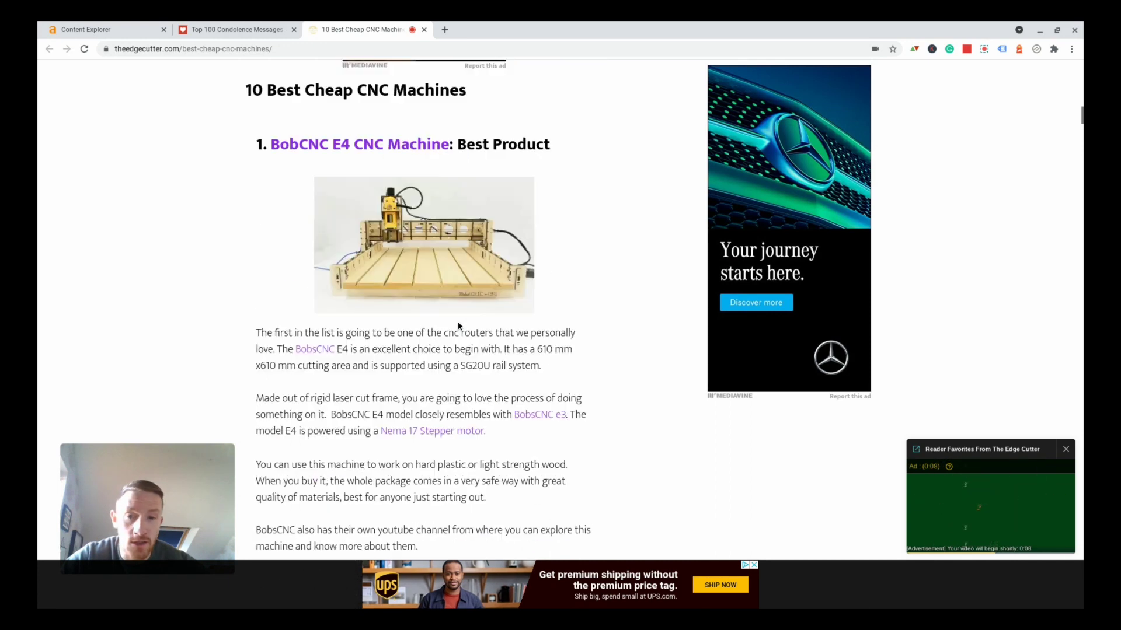
{"action": "scroll", "coordinate": [457, 325], "scroll_direction": "down", "scroll_amount": 8}
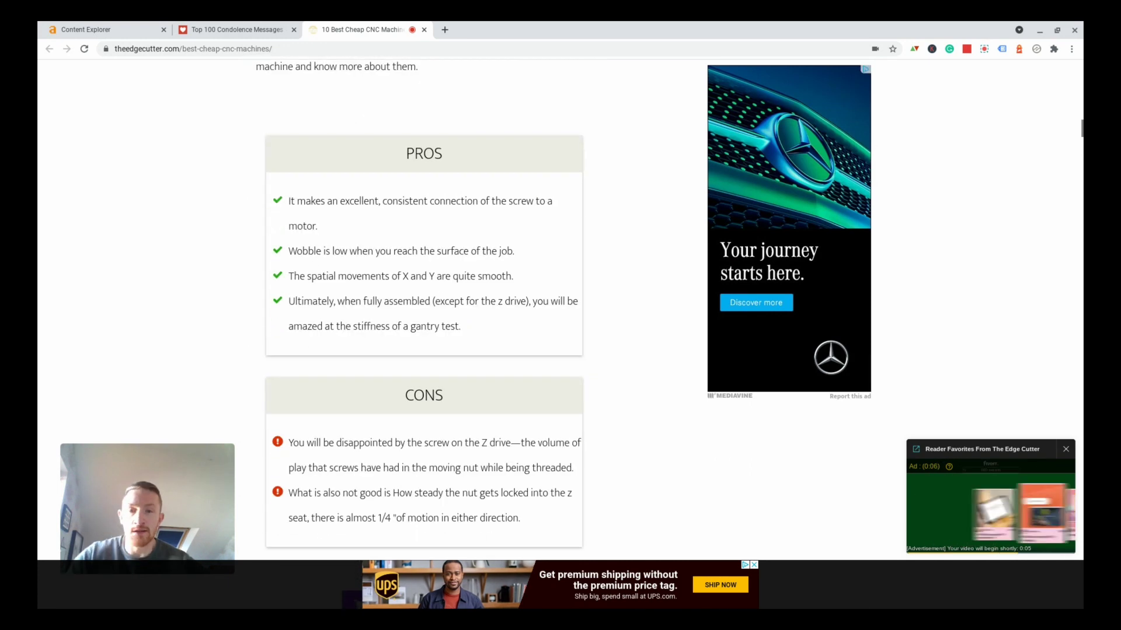
{"action": "scroll", "coordinate": [424, 327], "scroll_direction": "up", "scroll_amount": 20}
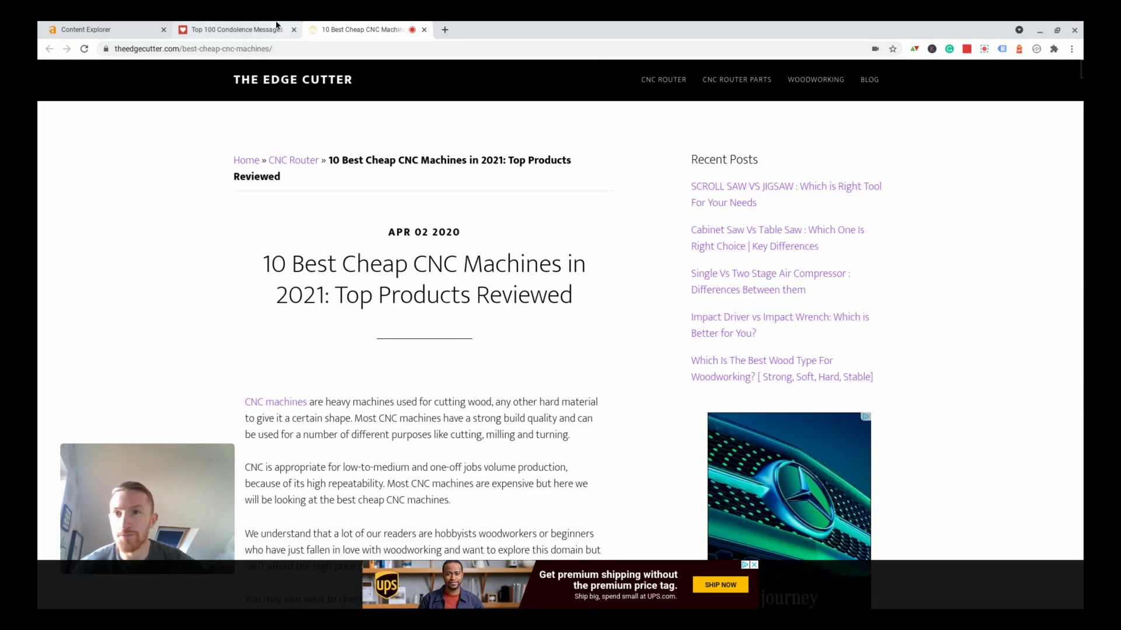
- Lower the DR filter's upper limit from 10 to 3, leaving 66 pages
{"action": "left_click", "coordinate": [134, 29]}
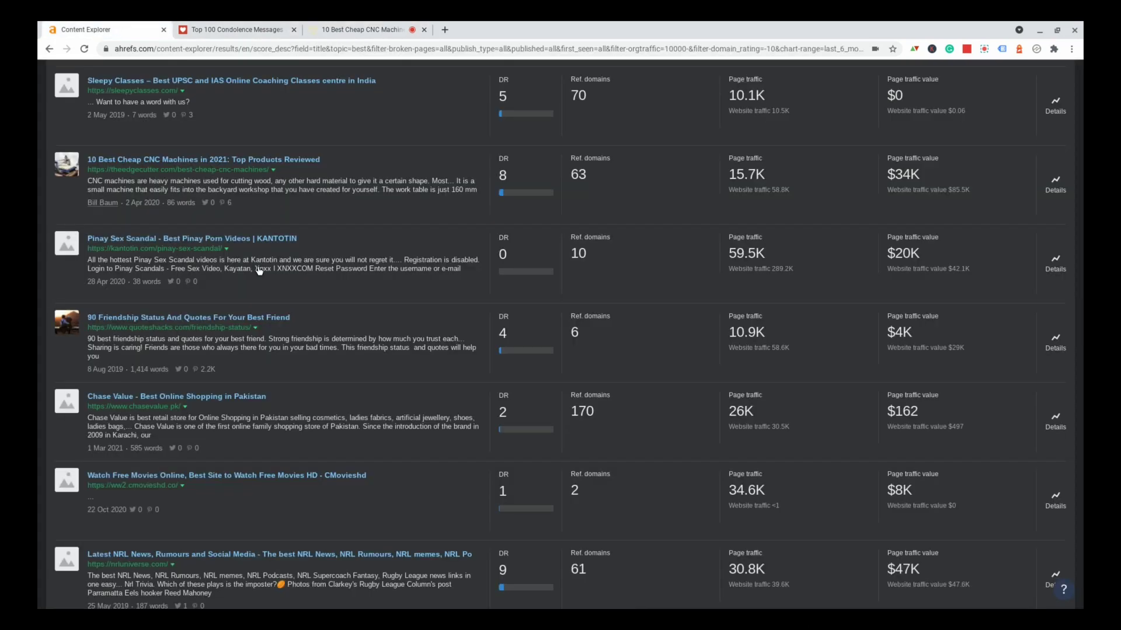
{"action": "scroll", "coordinate": [259, 271], "scroll_direction": "up", "scroll_amount": 15}
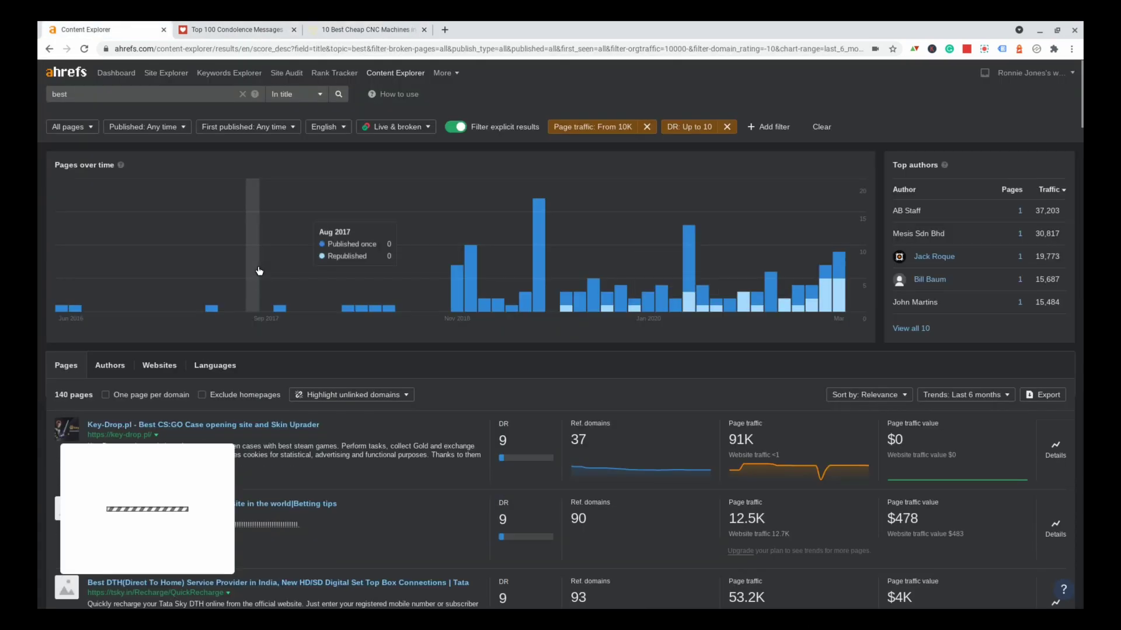
{"action": "left_click", "coordinate": [697, 129]}
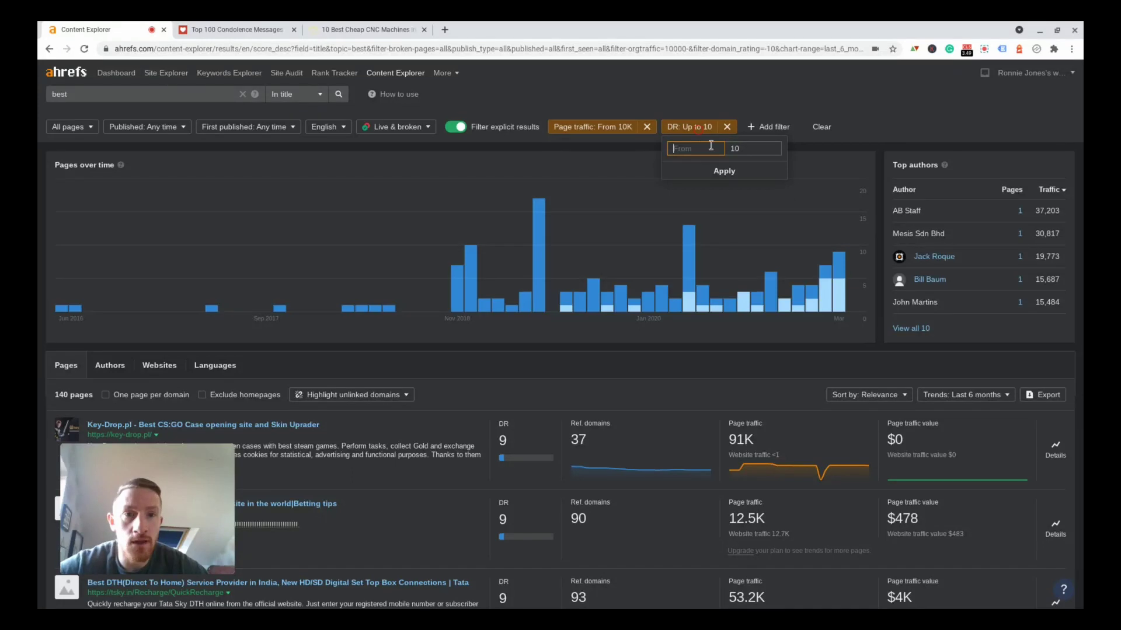
{"action": "double_click", "coordinate": [733, 149]}
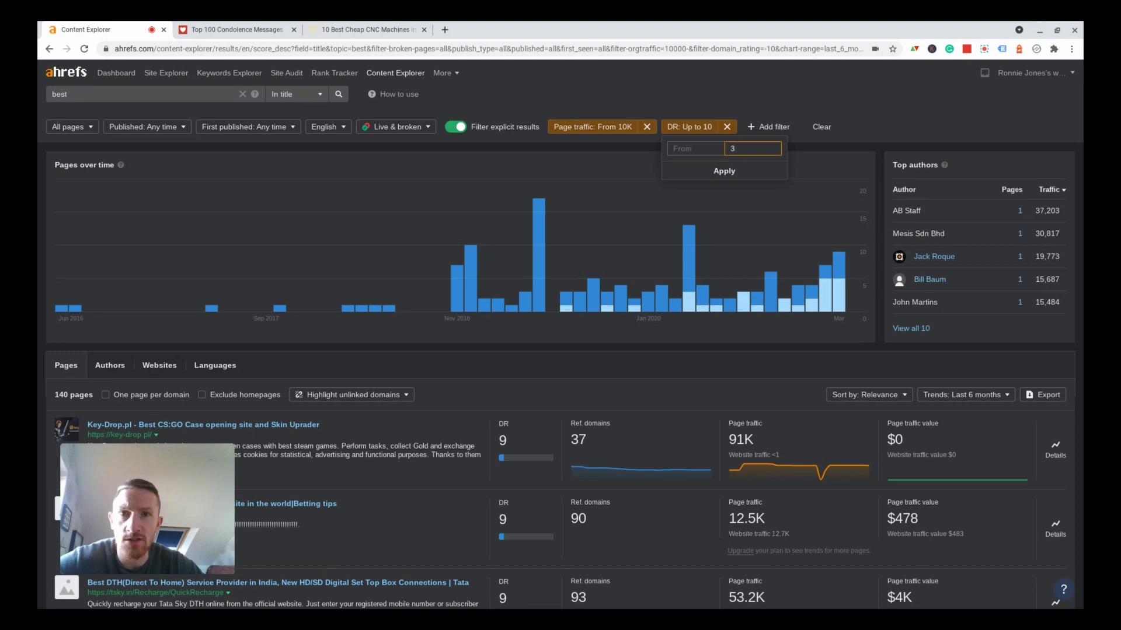
{"action": "left_click", "coordinate": [732, 179]}
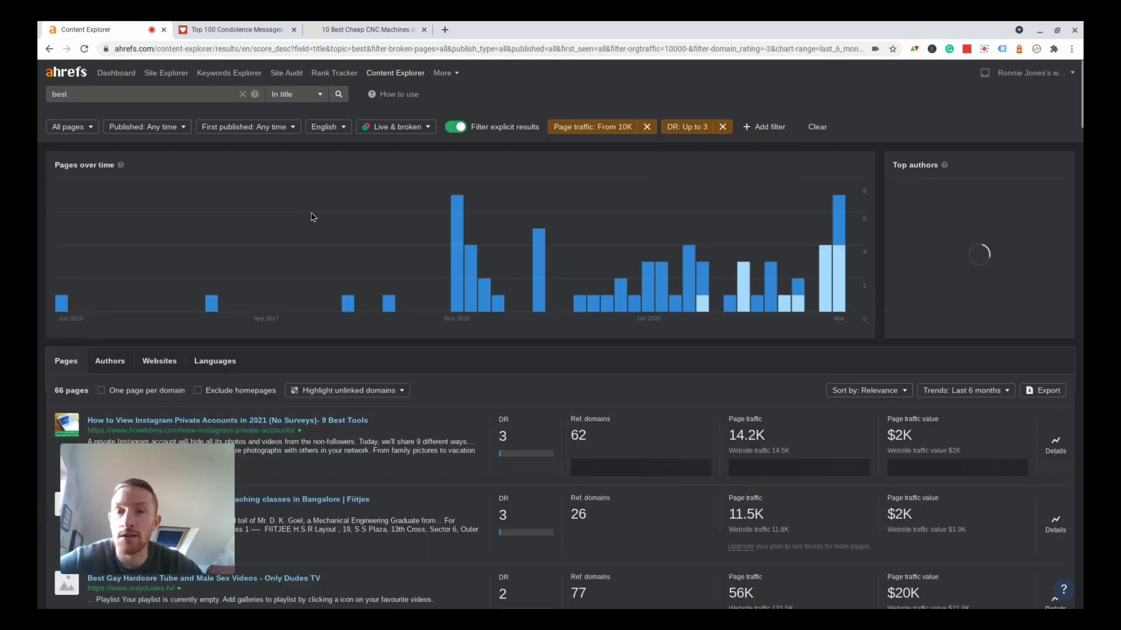
- Scroll down to the Alt Bulletin '10 Best Backpage Alternative Websites' result (DR 1, 37.2K traffic)
{"action": "scroll", "coordinate": [314, 217], "scroll_direction": "down", "scroll_amount": 4}
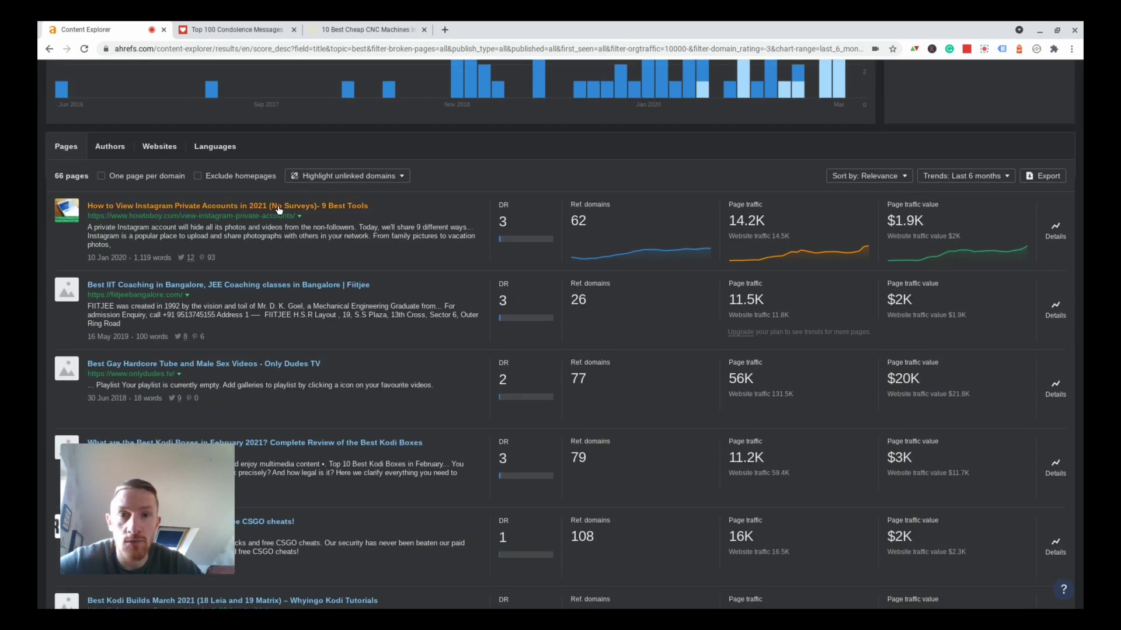
{"action": "scroll", "coordinate": [305, 229], "scroll_direction": "down", "scroll_amount": 1}
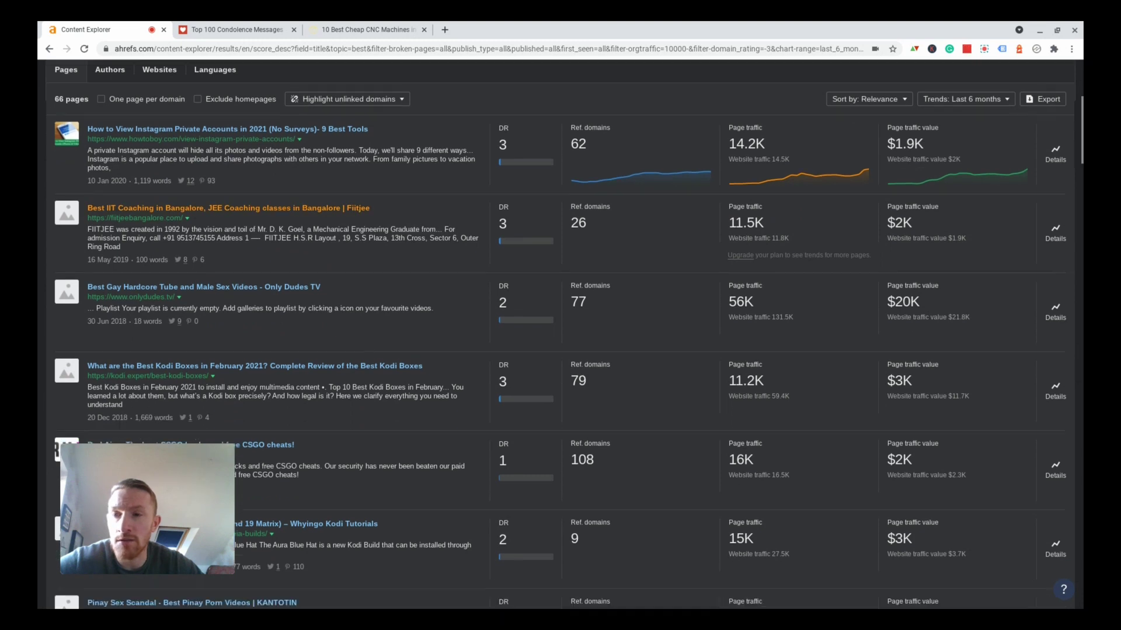
{"action": "scroll", "coordinate": [304, 229], "scroll_direction": "down", "scroll_amount": 4}
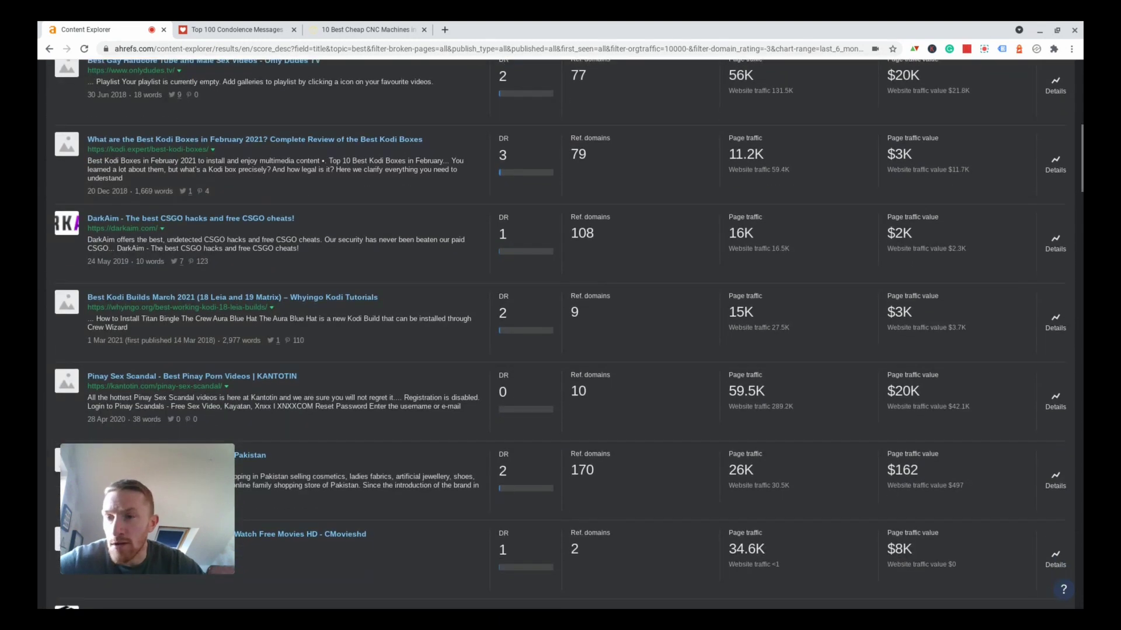
{"action": "scroll", "coordinate": [304, 230], "scroll_direction": "down", "scroll_amount": 1}
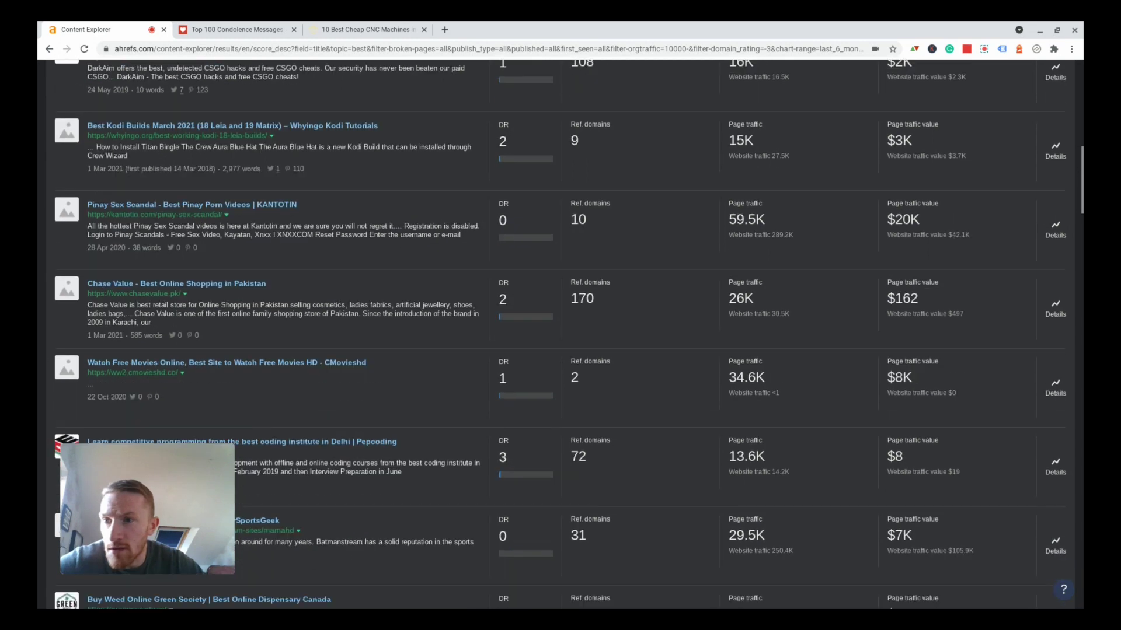
{"action": "scroll", "coordinate": [304, 230], "scroll_direction": "down", "scroll_amount": 4}
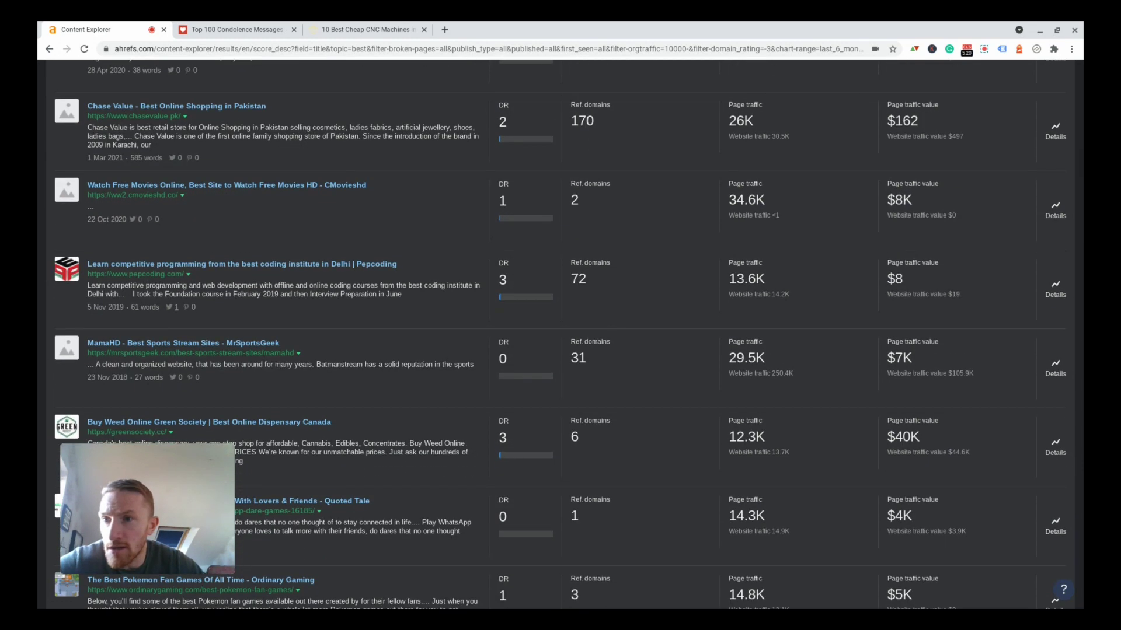
{"action": "scroll", "coordinate": [561, 334], "scroll_direction": "down", "scroll_amount": 2}
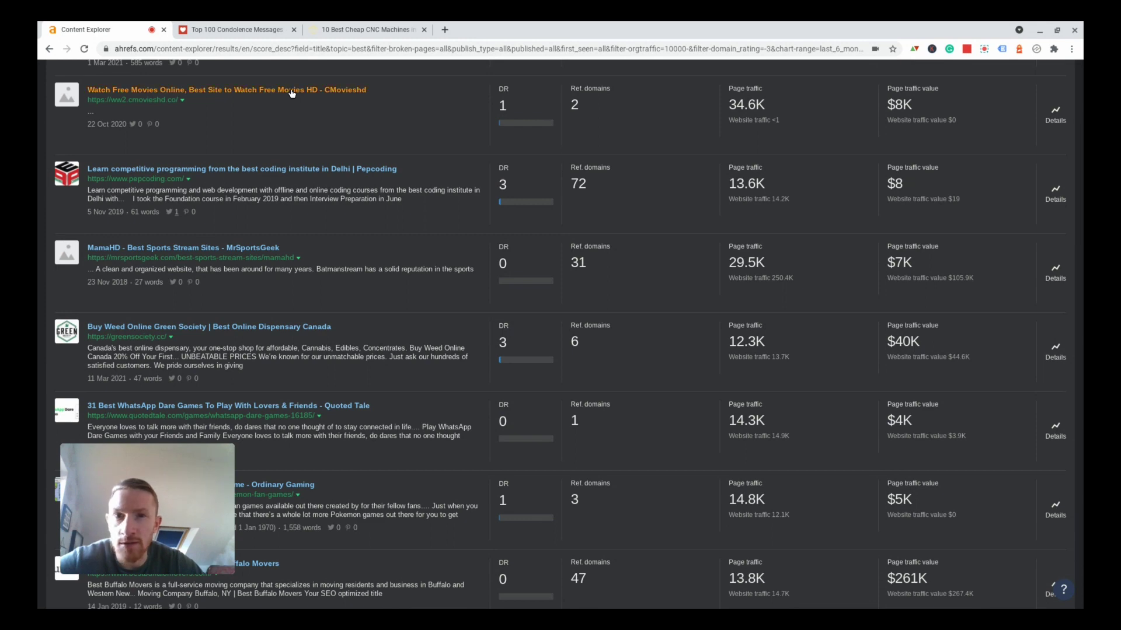
{"action": "scroll", "coordinate": [546, 155], "scroll_direction": "down", "scroll_amount": 1}
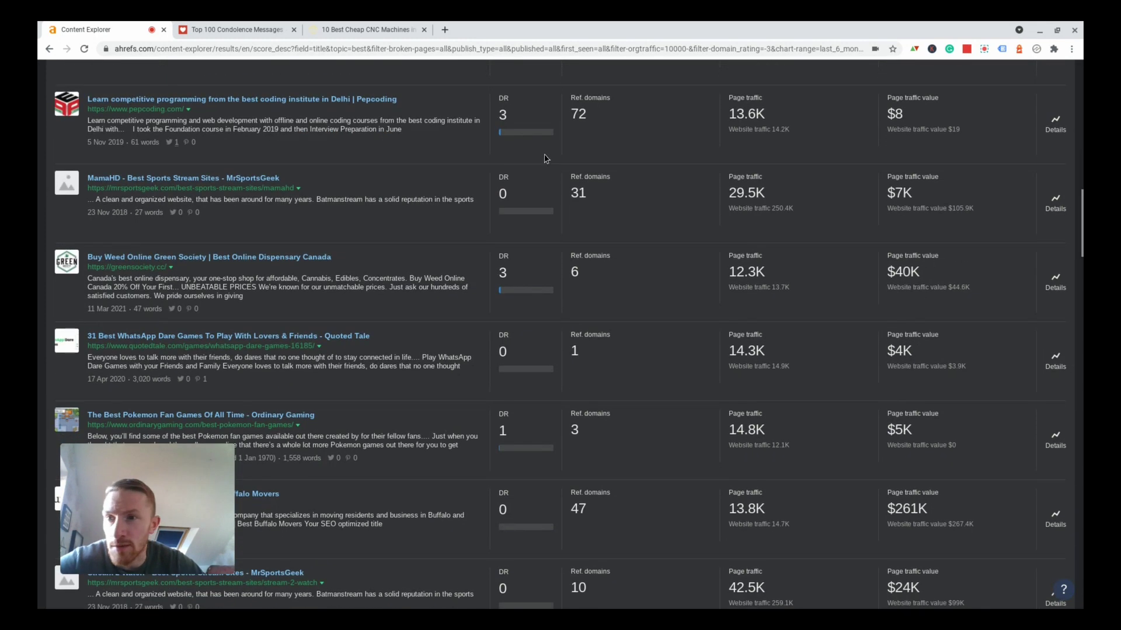
{"action": "scroll", "coordinate": [341, 168], "scroll_direction": "down", "scroll_amount": 2}
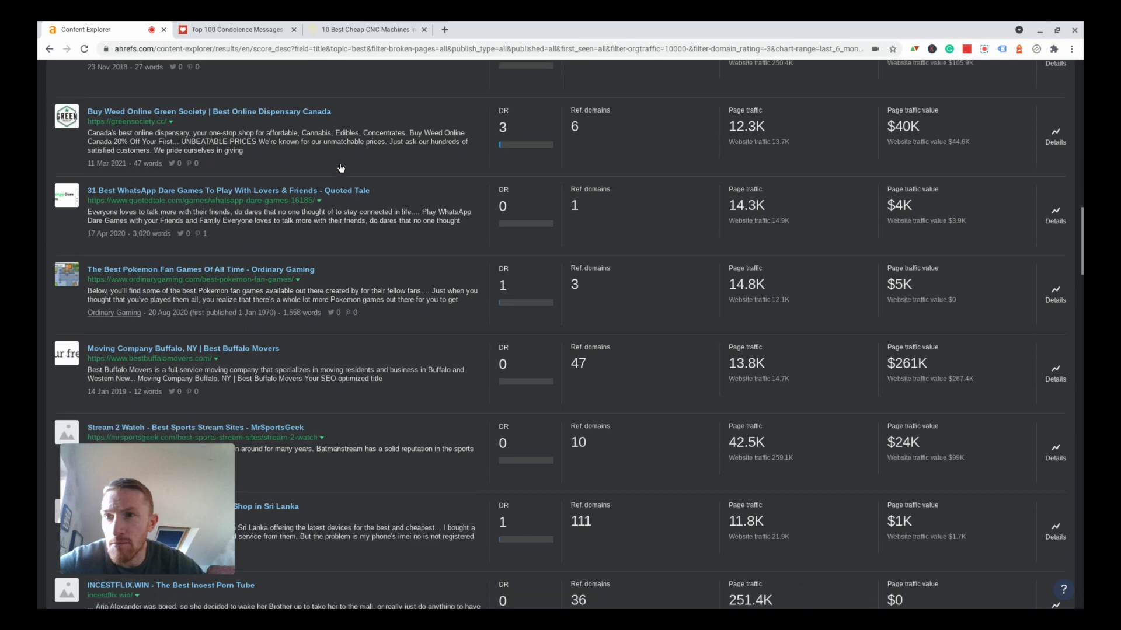
{"action": "scroll", "coordinate": [341, 169], "scroll_direction": "down", "scroll_amount": 3}
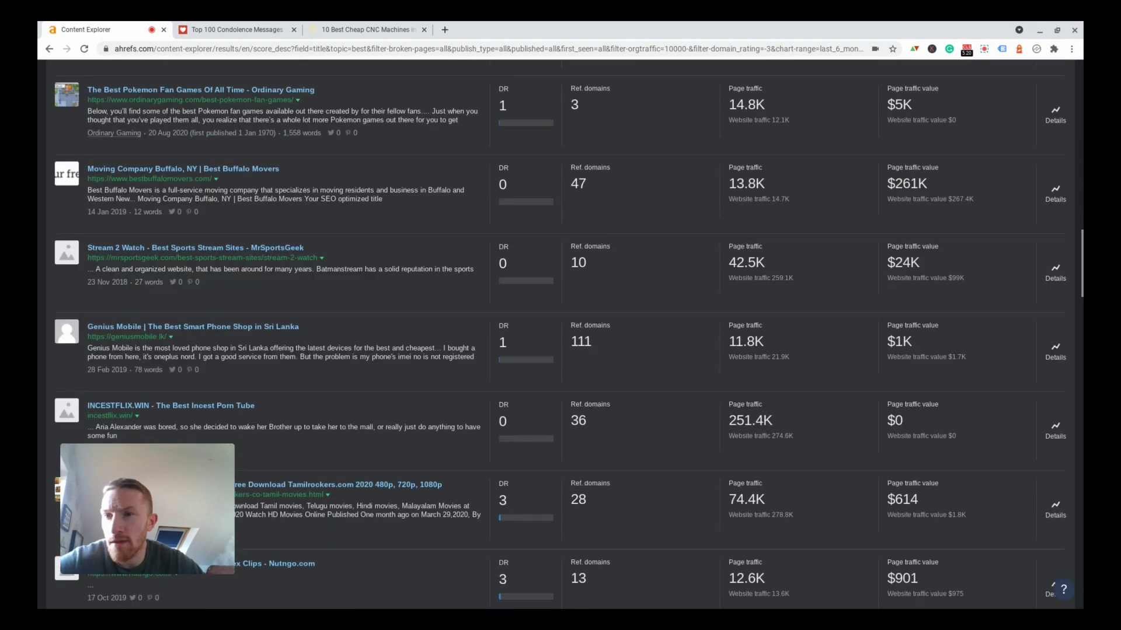
{"action": "scroll", "coordinate": [560, 335], "scroll_direction": "down", "scroll_amount": 1}
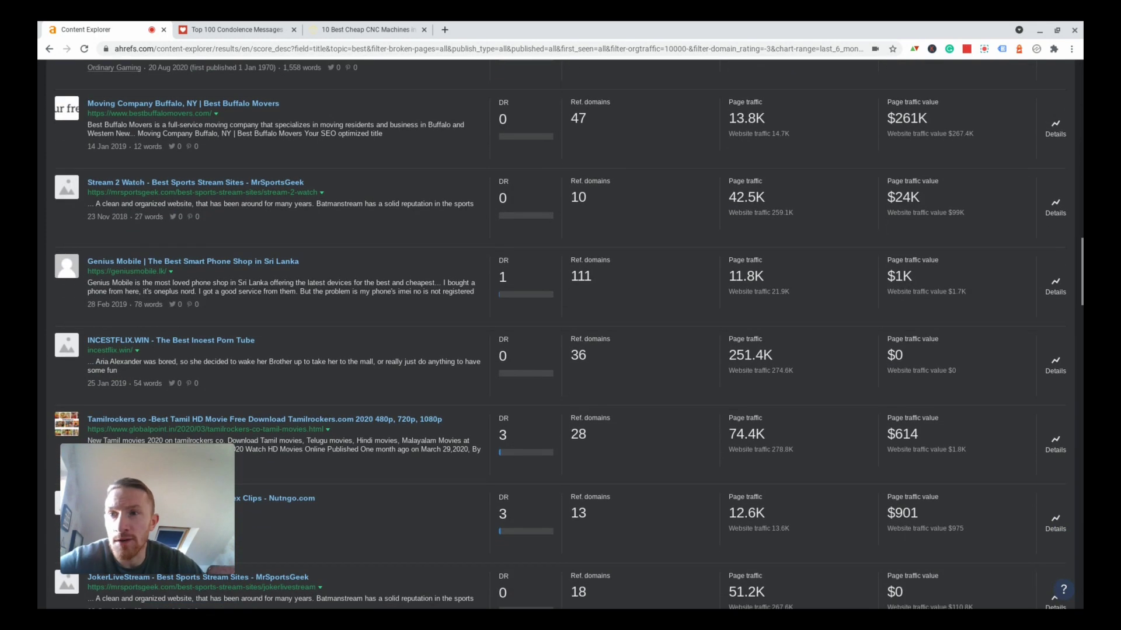
{"action": "scroll", "coordinate": [560, 335], "scroll_direction": "down", "scroll_amount": 4}
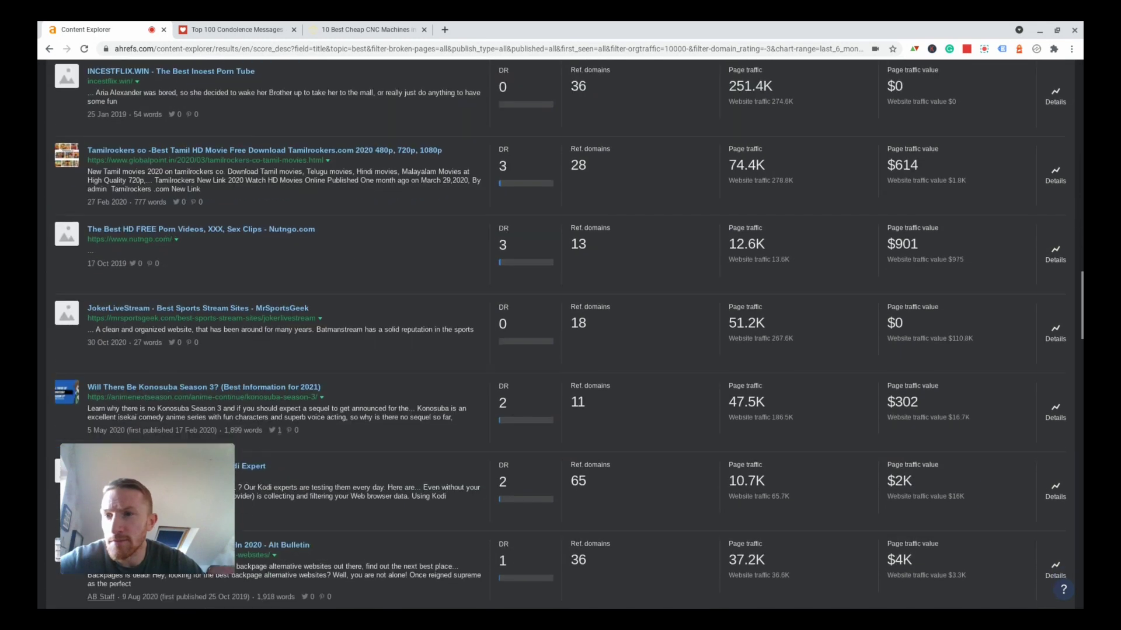
{"action": "scroll", "coordinate": [560, 334], "scroll_direction": "down", "scroll_amount": 4}
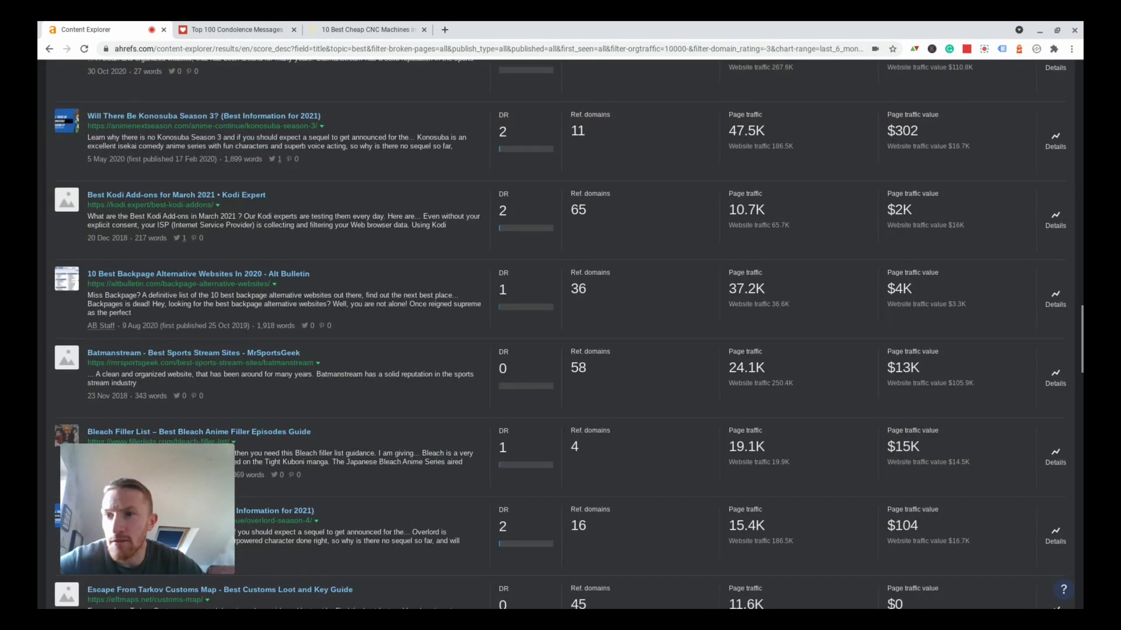
{"action": "scroll", "coordinate": [560, 334], "scroll_direction": "down", "scroll_amount": 2}
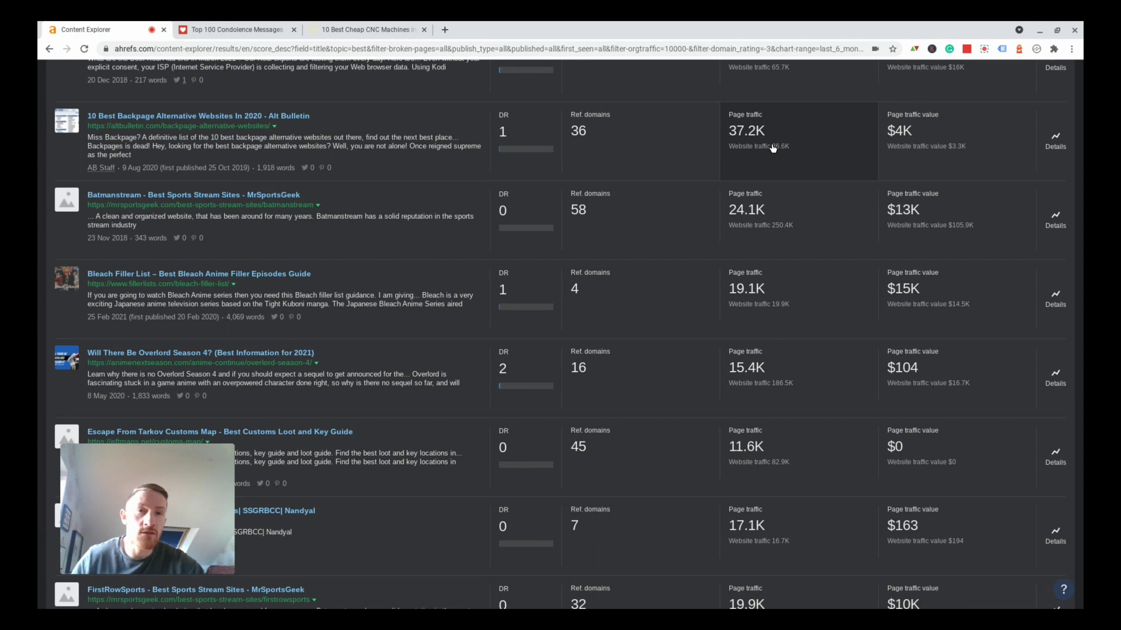
- Open the Alt Bulletin backpage-alternatives article and expand, then collapse, its table of contents
{"action": "left_click", "coordinate": [262, 120]}
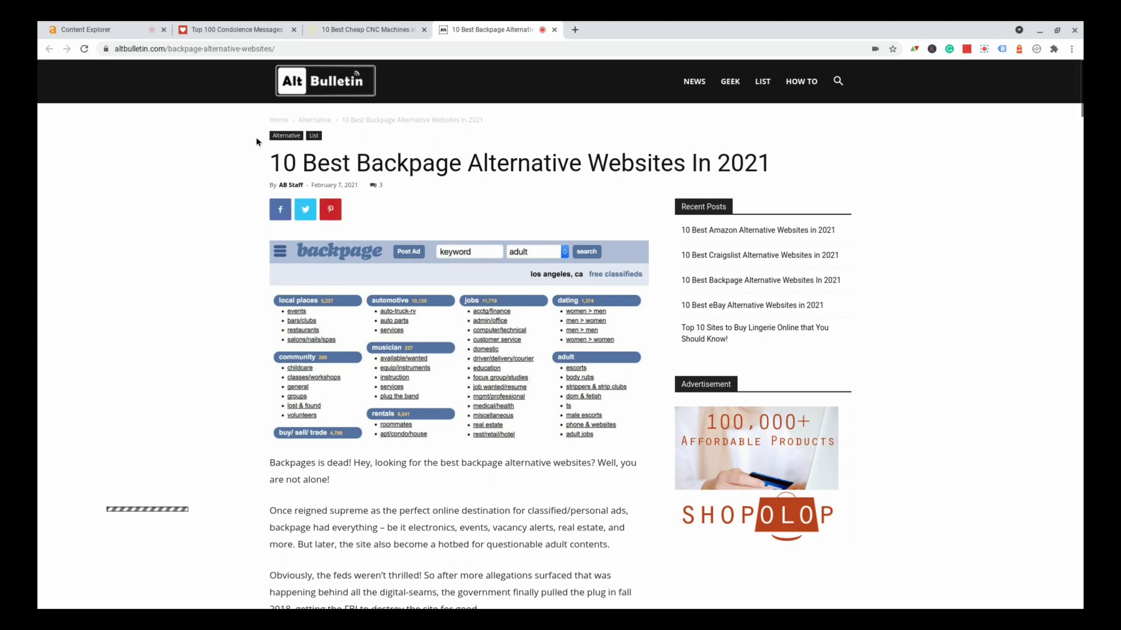
{"action": "scroll", "coordinate": [287, 225], "scroll_direction": "down", "scroll_amount": 2}
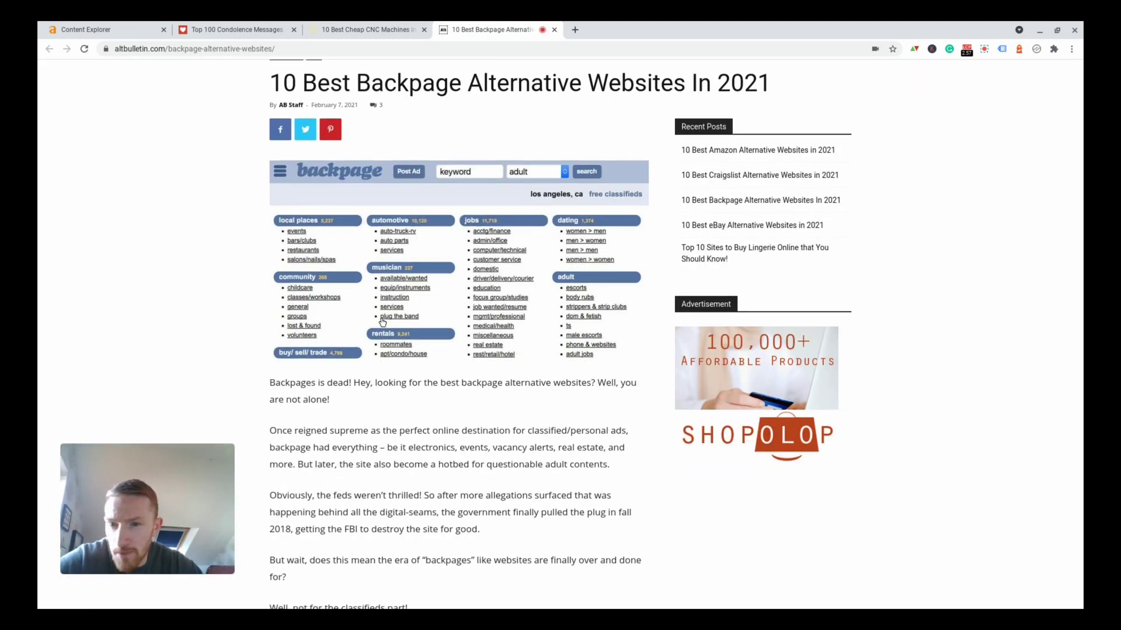
{"action": "scroll", "coordinate": [382, 322], "scroll_direction": "down", "scroll_amount": 6}
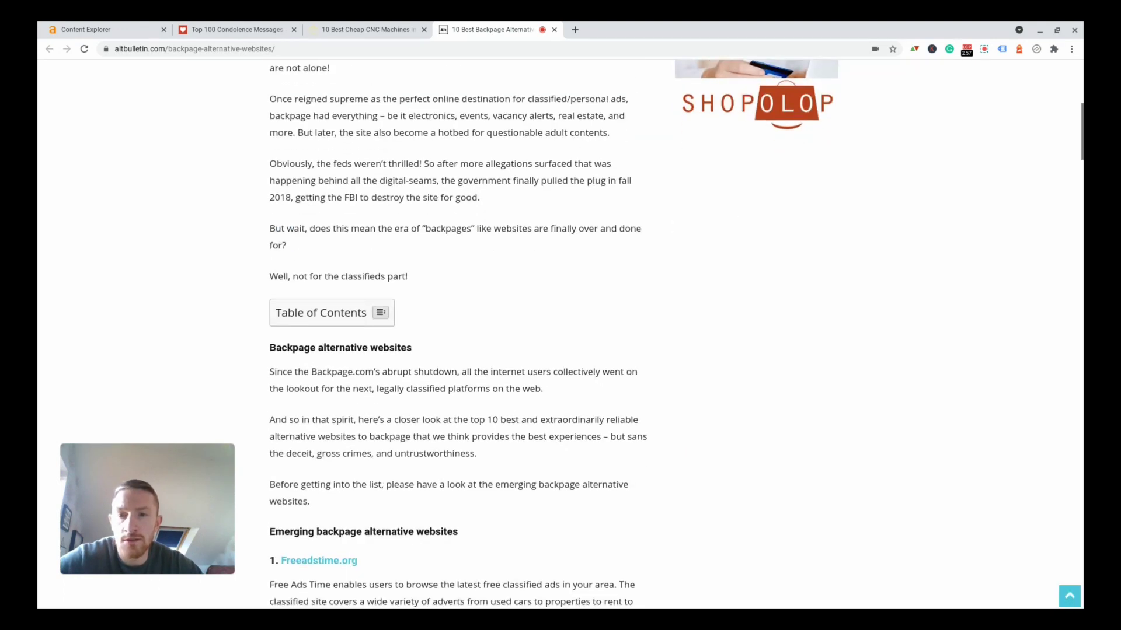
{"action": "left_click", "coordinate": [381, 313]}
{"action": "scroll", "coordinate": [381, 320], "scroll_direction": "down", "scroll_amount": 2}
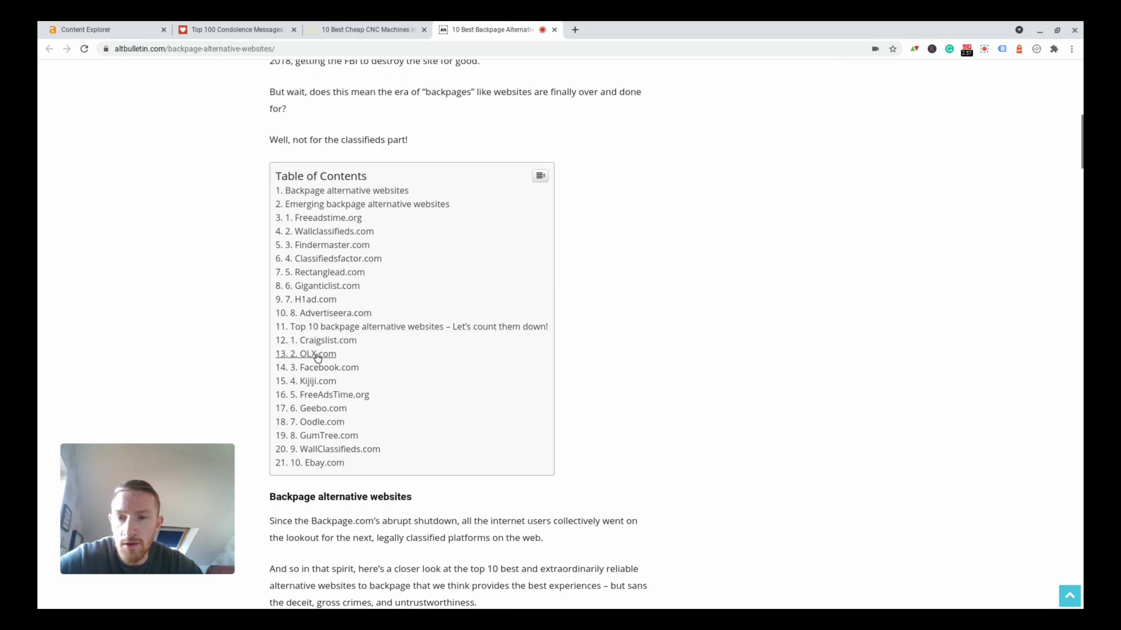
{"action": "left_click", "coordinate": [541, 176]}
- Skim the article from the top, then go back to the Content Explorer results
{"action": "scroll", "coordinate": [541, 177], "scroll_direction": "down", "scroll_amount": 15}
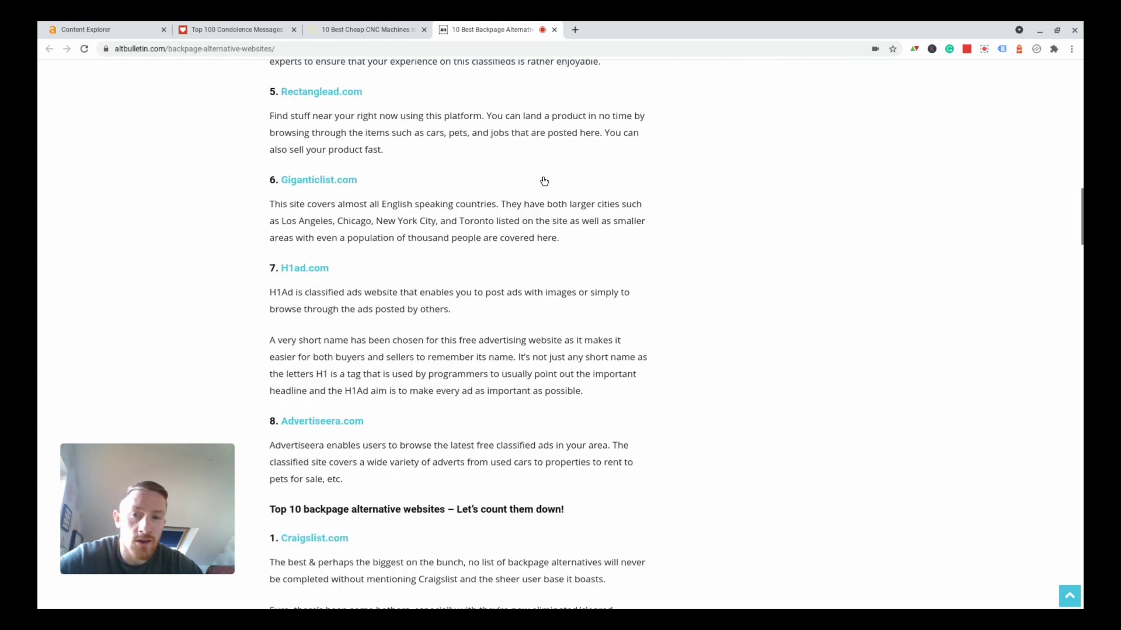
{"action": "key", "text": "Home"}
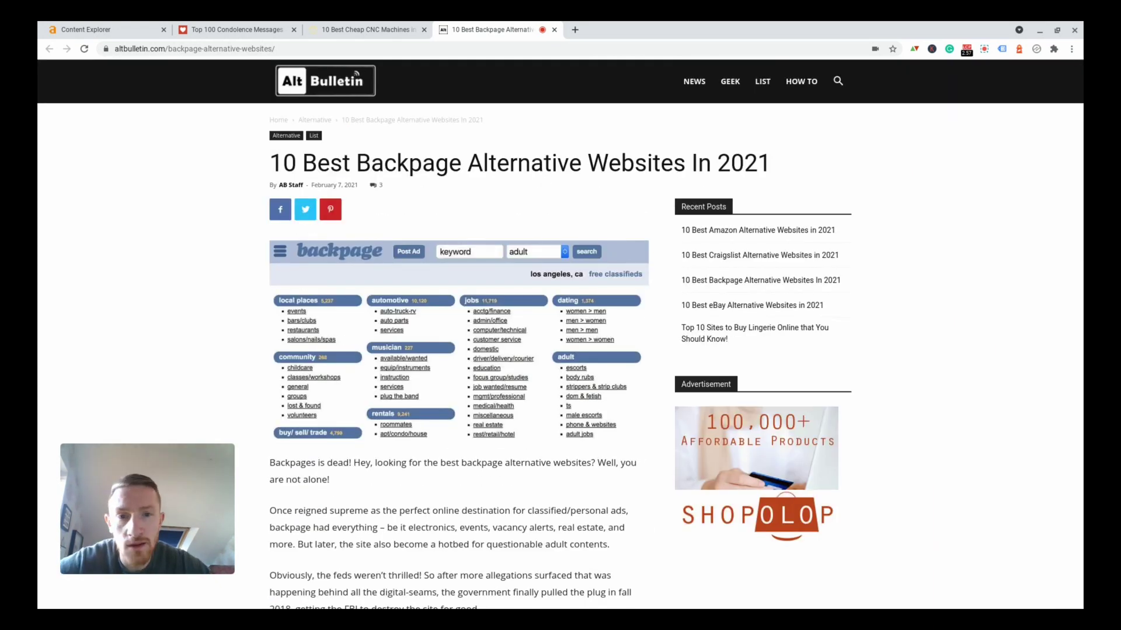
{"action": "scroll", "coordinate": [559, 334], "scroll_direction": "down", "scroll_amount": 20}
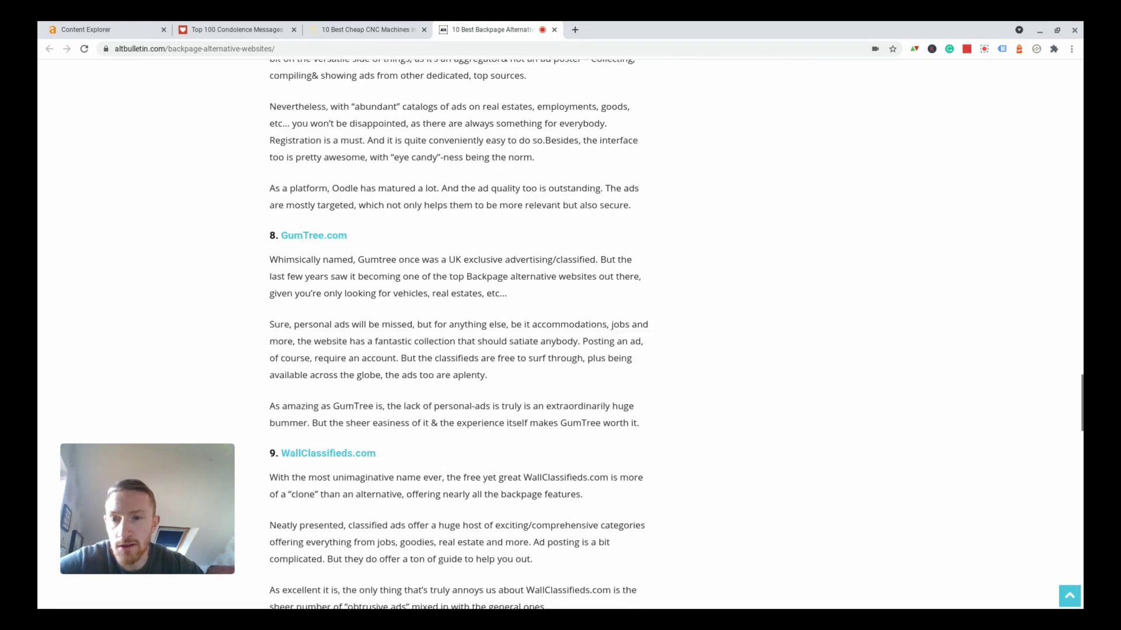
{"action": "scroll", "coordinate": [559, 334], "scroll_direction": "down", "scroll_amount": 15}
{"action": "key", "text": "Home"}
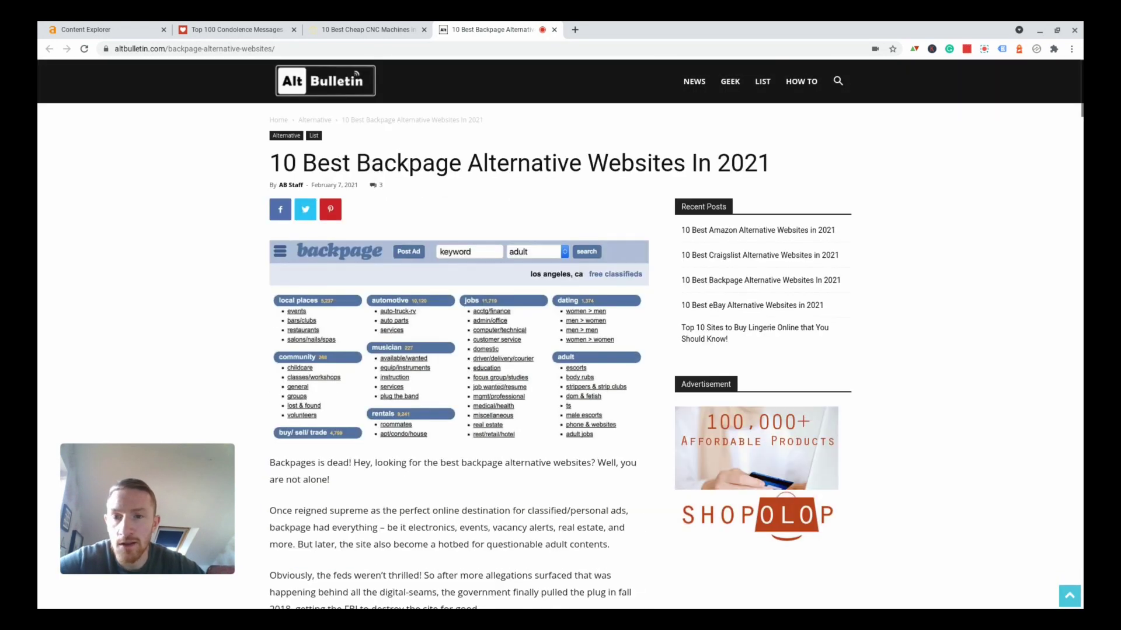
{"action": "scroll", "coordinate": [559, 334], "scroll_direction": "down", "scroll_amount": 8}
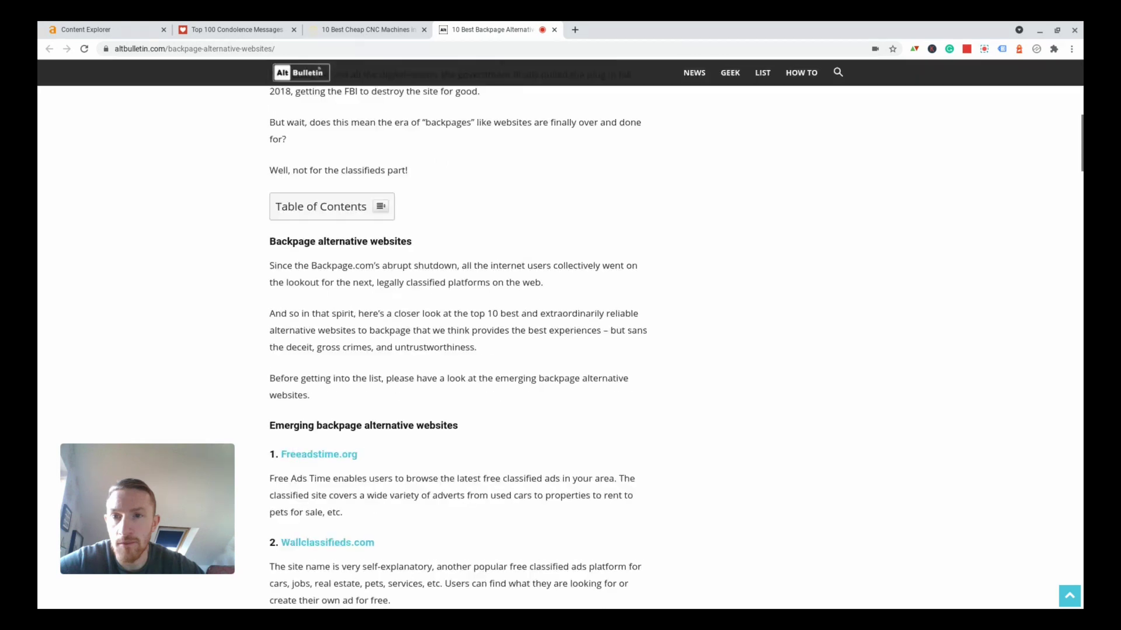
{"action": "scroll", "coordinate": [349, 289], "scroll_direction": "up", "scroll_amount": 4}
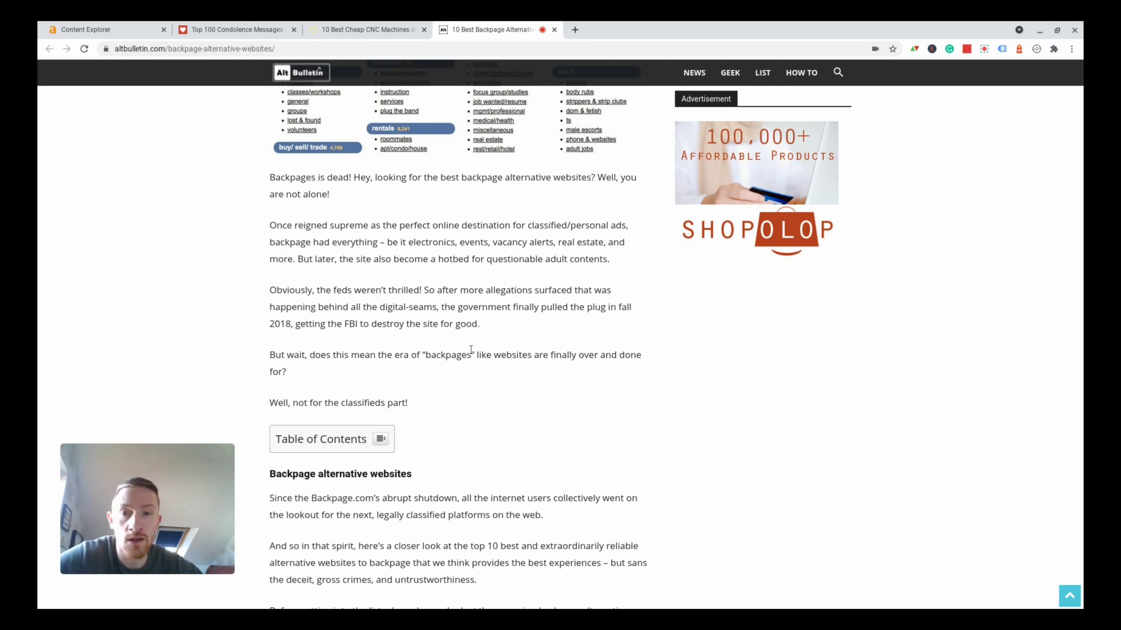
{"action": "scroll", "coordinate": [556, 465], "scroll_direction": "down", "scroll_amount": 1}
{"action": "scroll", "coordinate": [556, 465], "scroll_direction": "up", "scroll_amount": 6}
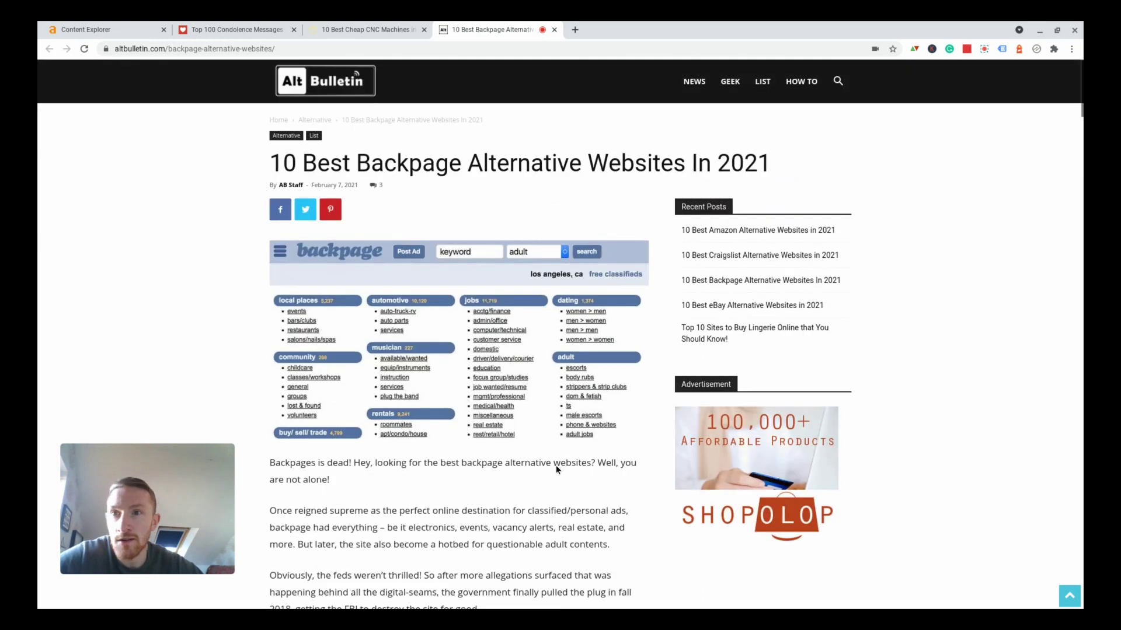
{"action": "scroll", "coordinate": [556, 465], "scroll_direction": "down", "scroll_amount": 8}
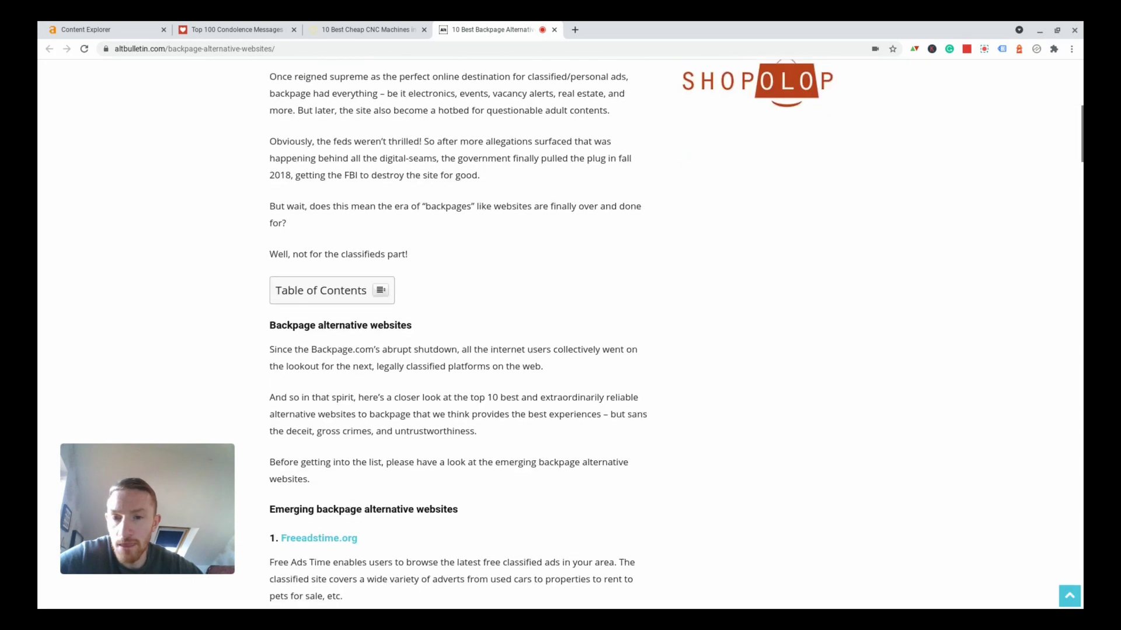
{"action": "scroll", "coordinate": [556, 465], "scroll_direction": "down", "scroll_amount": 20}
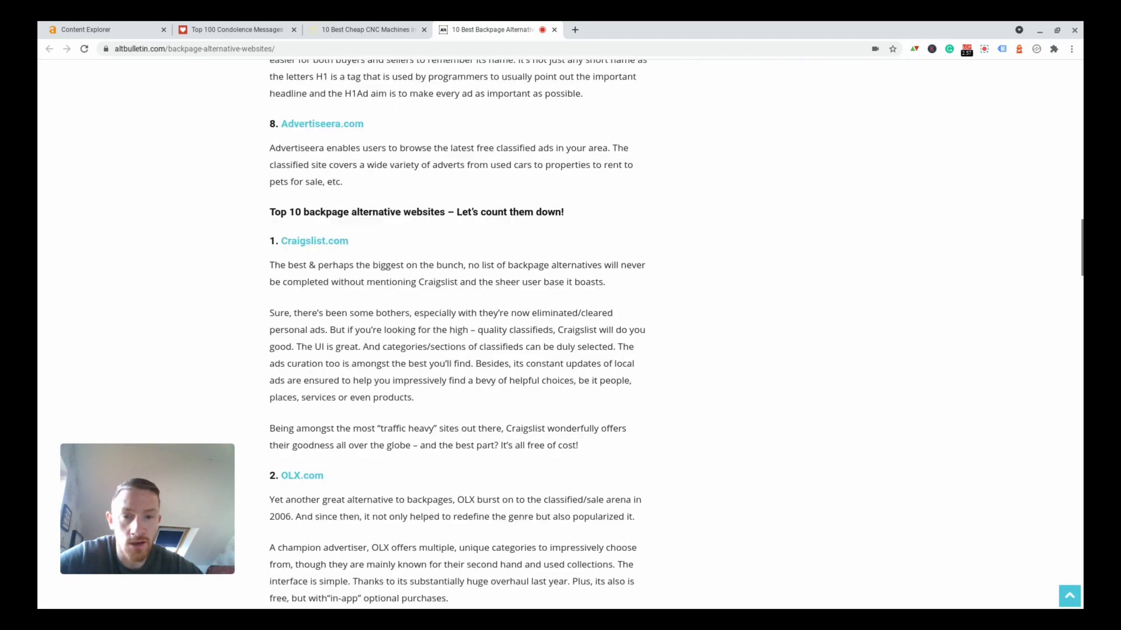
{"action": "scroll", "coordinate": [555, 465], "scroll_direction": "up", "scroll_amount": 20}
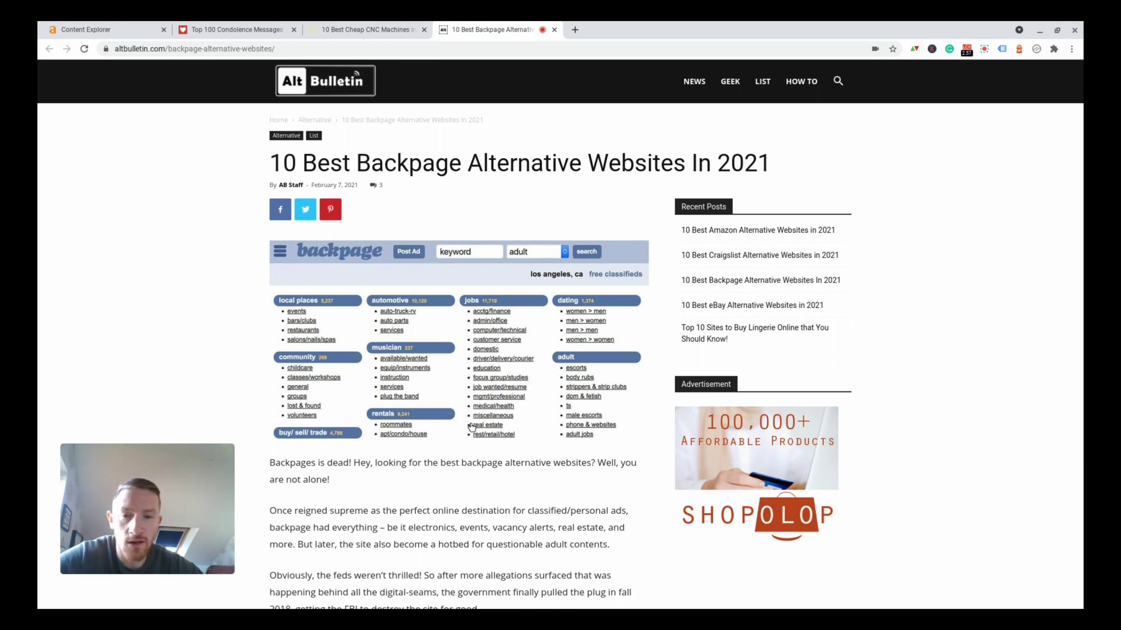
{"action": "scroll", "coordinate": [467, 462], "scroll_direction": "down", "scroll_amount": 2}
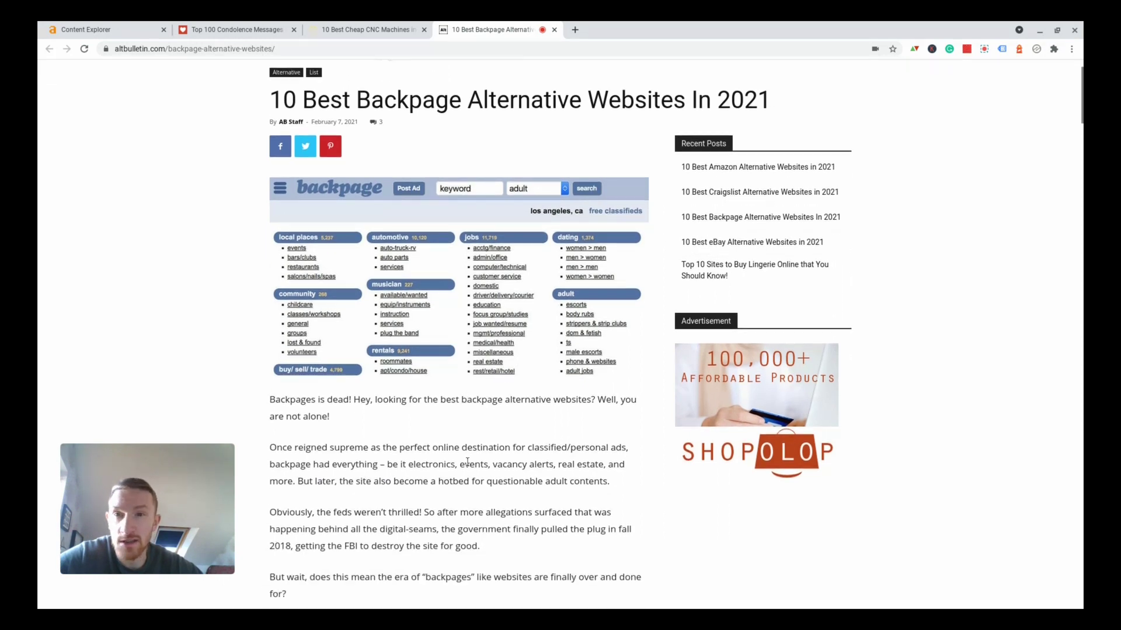
{"action": "scroll", "coordinate": [467, 462], "scroll_direction": "down", "scroll_amount": 2}
{"action": "scroll", "coordinate": [467, 462], "scroll_direction": "up", "scroll_amount": 4}
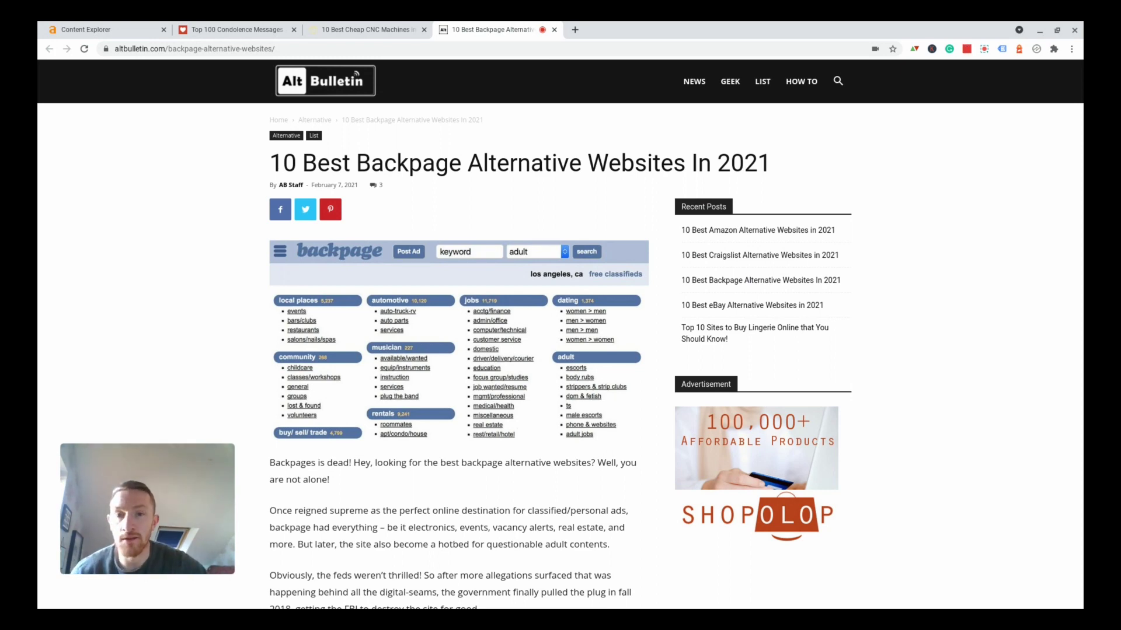
{"action": "scroll", "coordinate": [443, 333], "scroll_direction": "down", "scroll_amount": 6}
{"action": "scroll", "coordinate": [443, 332], "scroll_direction": "up", "scroll_amount": 3}
{"action": "scroll", "coordinate": [443, 333], "scroll_direction": "up", "scroll_amount": 2}
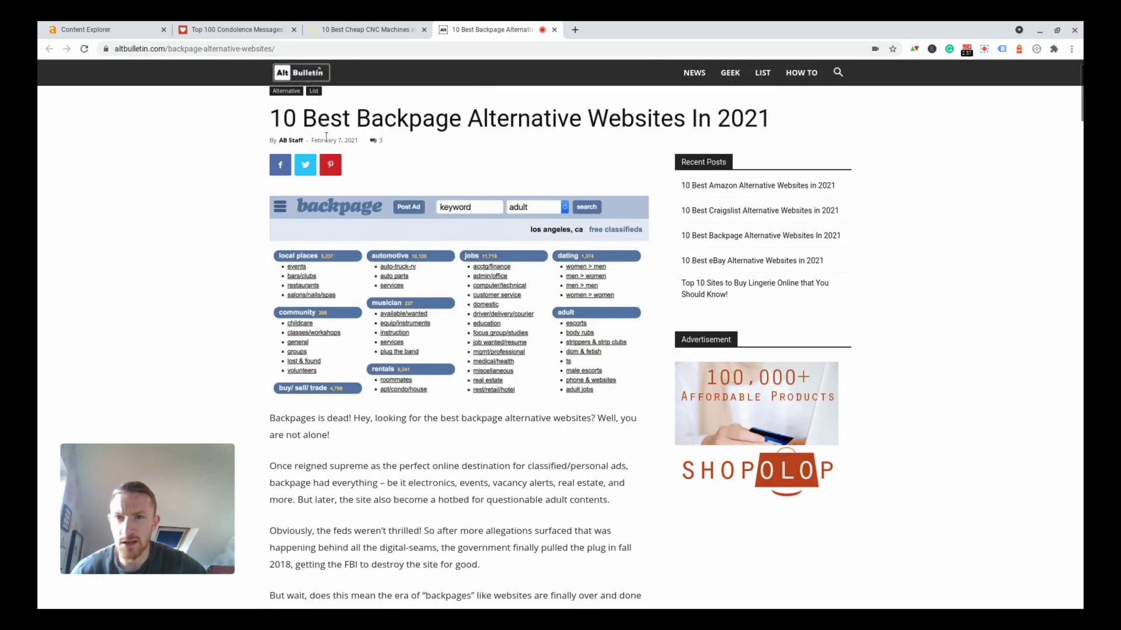
{"action": "scroll", "coordinate": [574, 284], "scroll_direction": "down", "scroll_amount": 14}
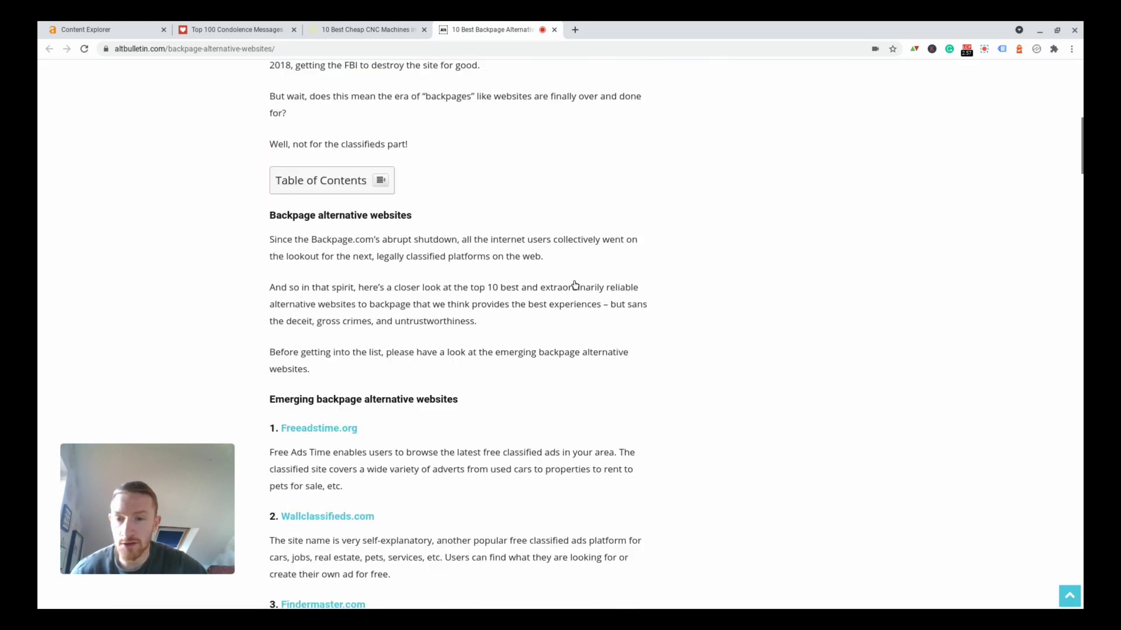
{"action": "scroll", "coordinate": [575, 285], "scroll_direction": "down", "scroll_amount": 4}
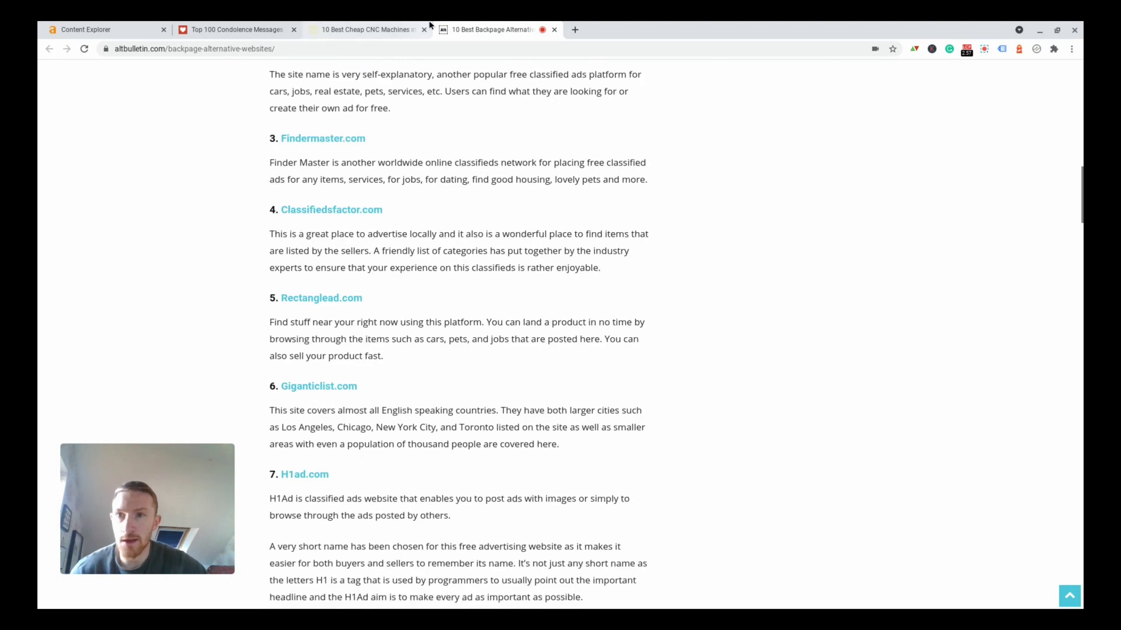
{"action": "left_click", "coordinate": [97, 26]}
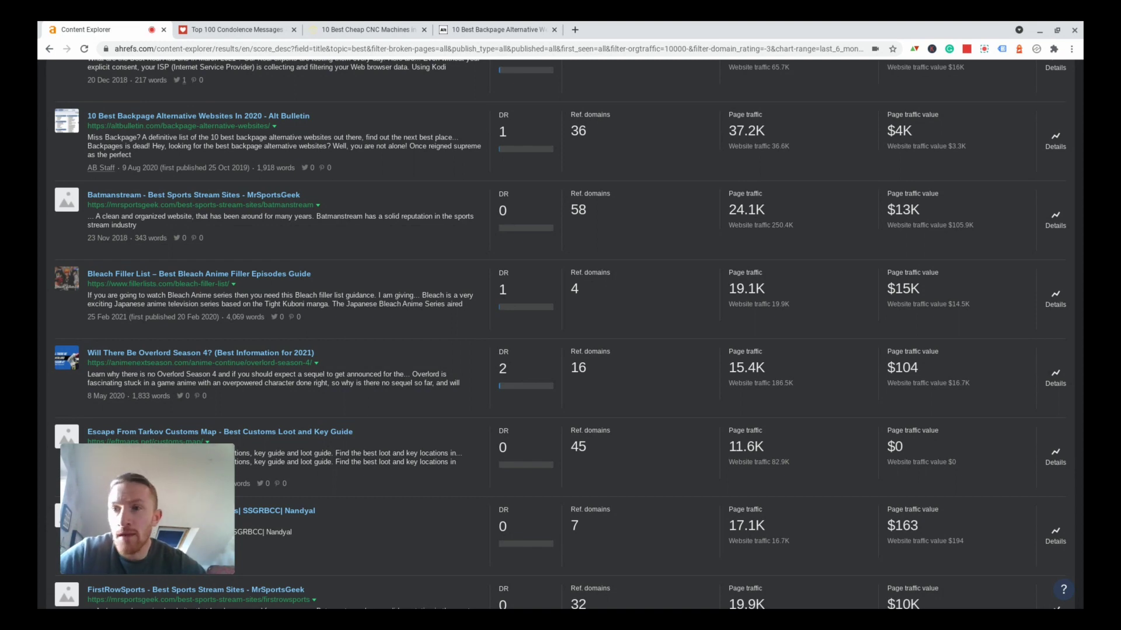
- Scroll through the 66 'best' results to review the pages-over-time chart, top authors and leading DR 3 Instagram article
{"action": "scroll", "coordinate": [561, 333], "scroll_direction": "up", "scroll_amount": 20}
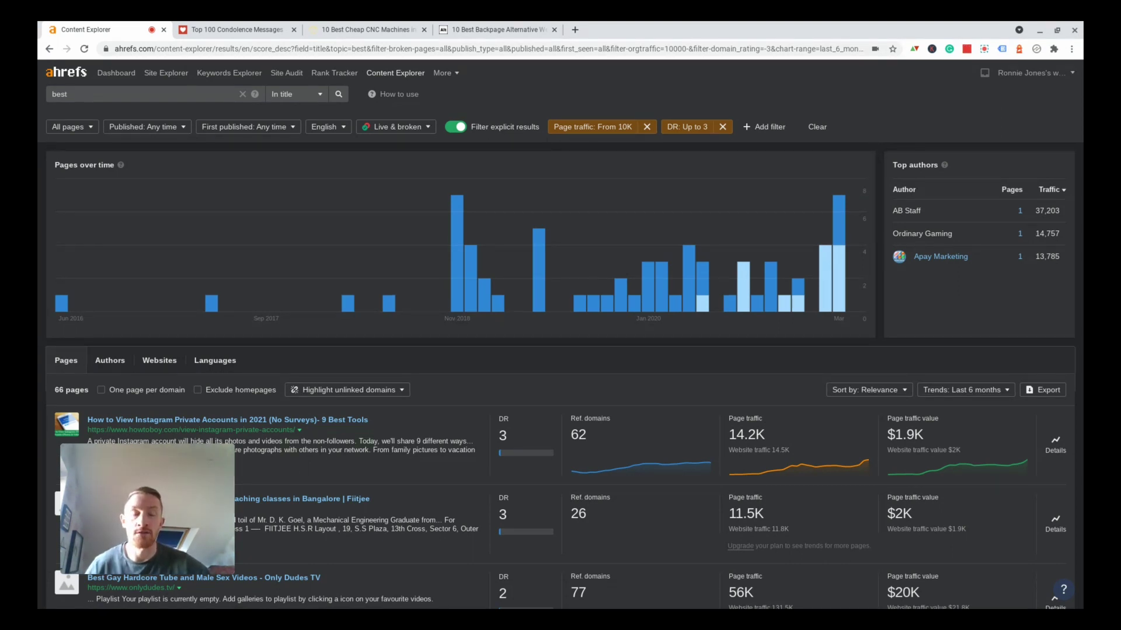
{"action": "scroll", "coordinate": [560, 333], "scroll_direction": "down", "scroll_amount": 4}
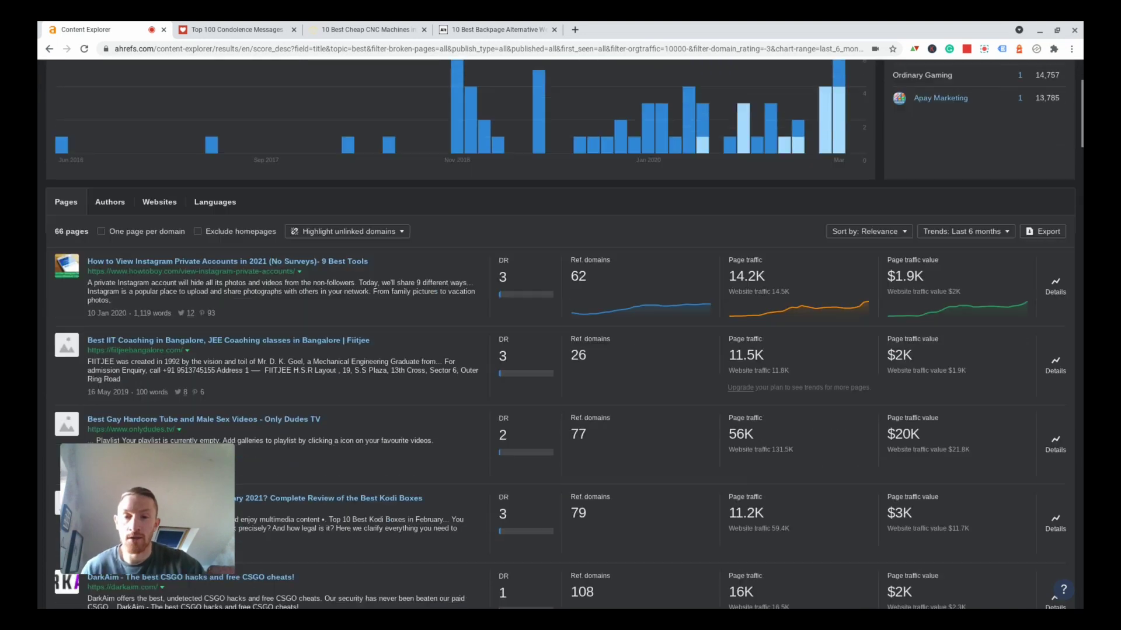
{"action": "scroll", "coordinate": [561, 333], "scroll_direction": "up", "scroll_amount": 4}
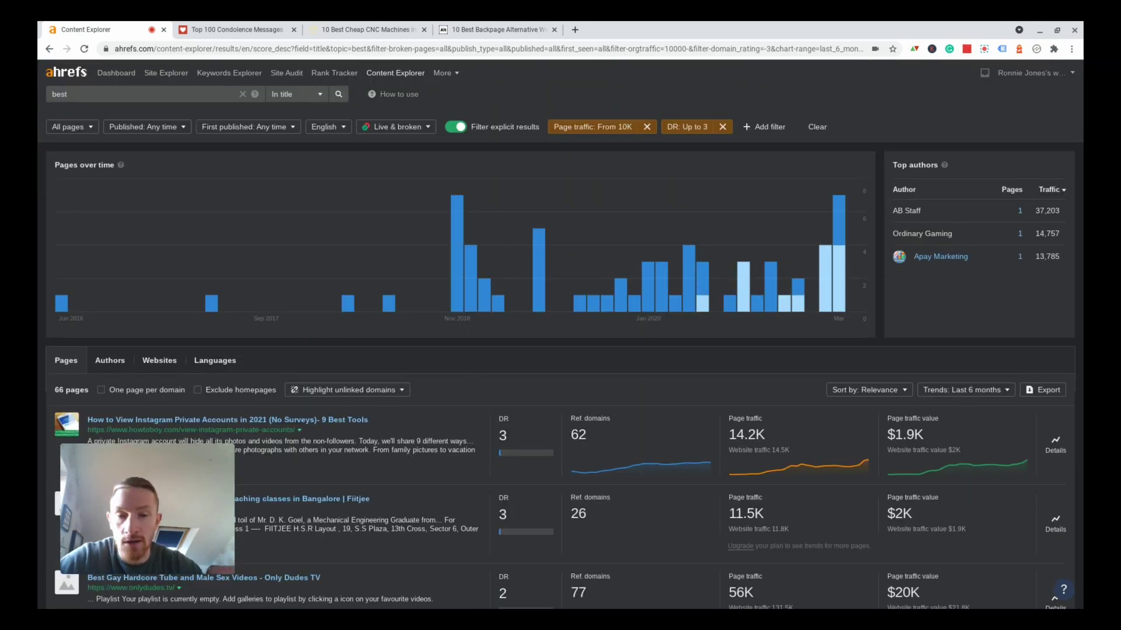
{"action": "scroll", "coordinate": [560, 334], "scroll_direction": "down", "scroll_amount": 1}
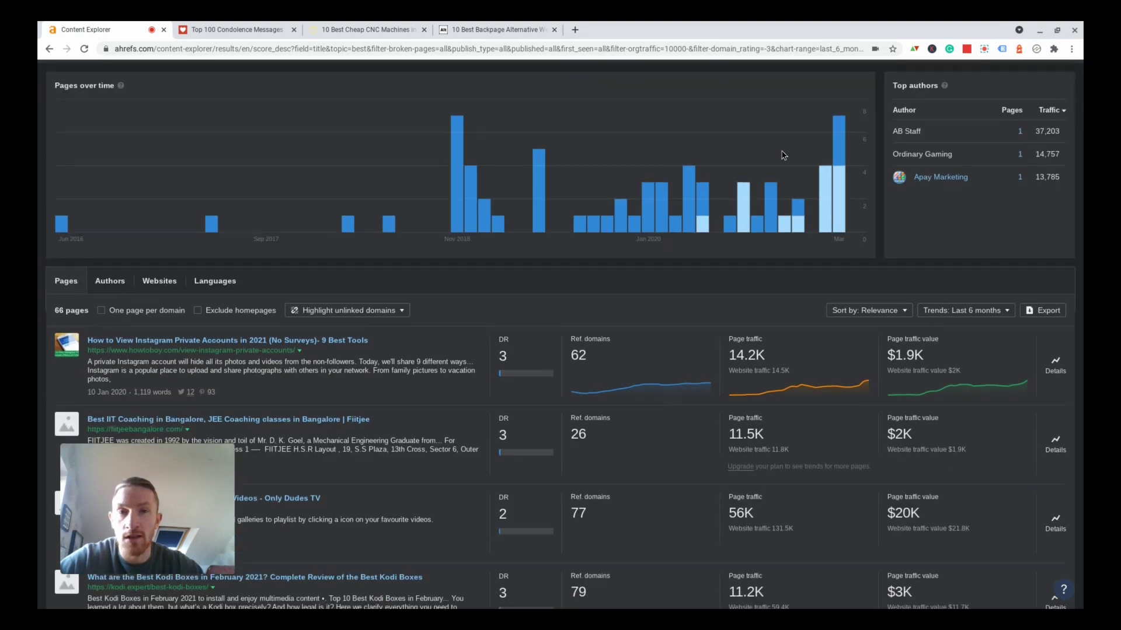